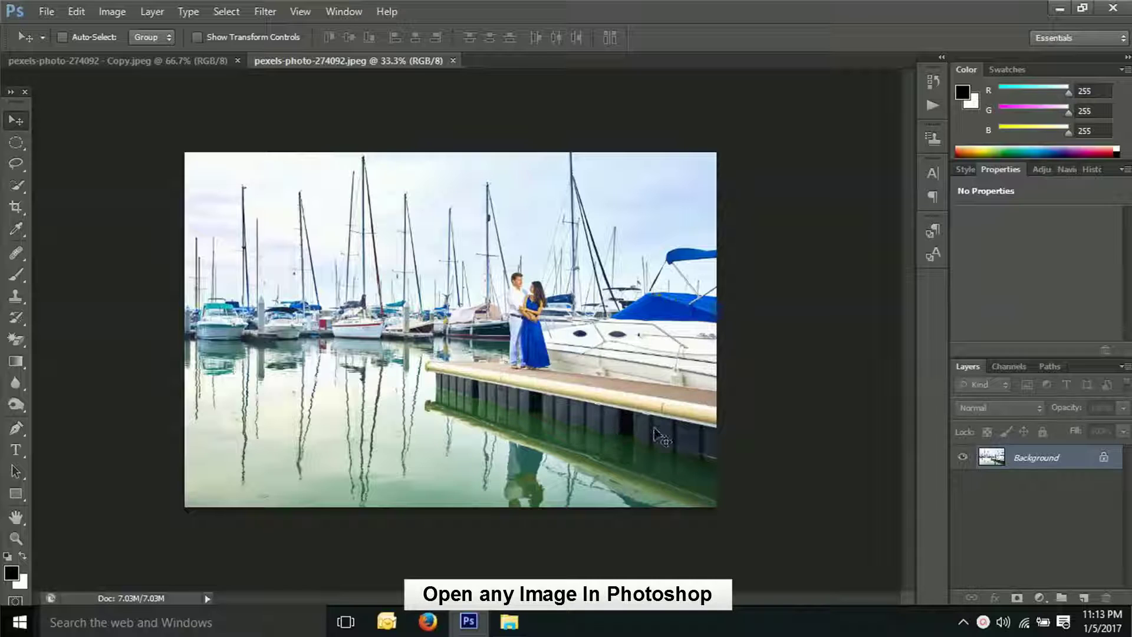
# Create a 1000 × 1000 px Untitled-1 document with a solid black background
pyautogui.click(47, 12)
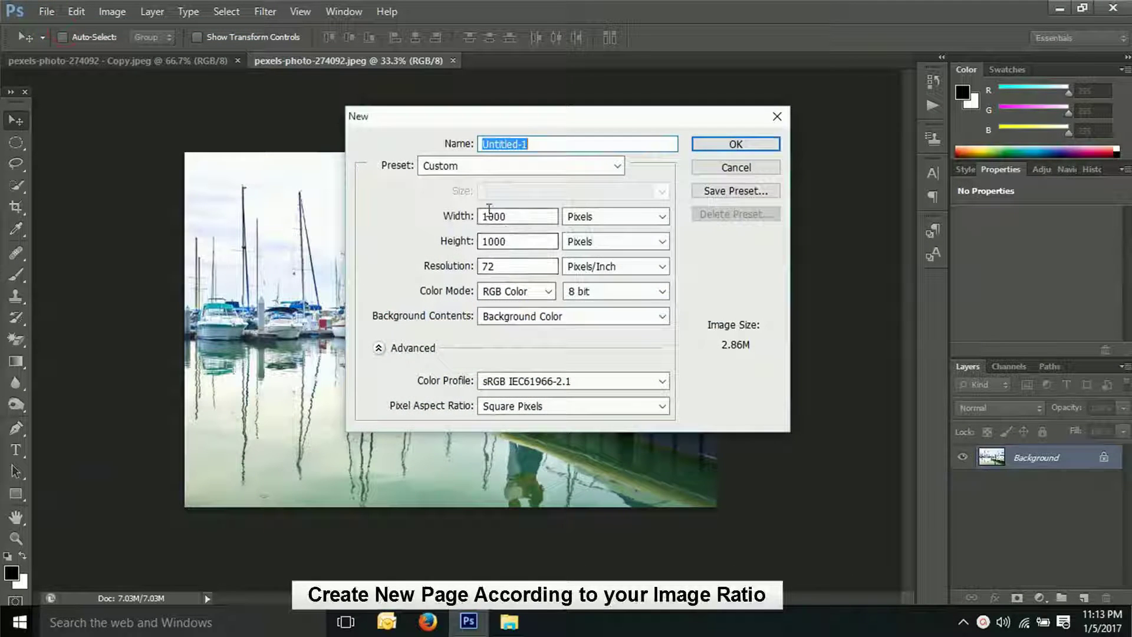
pyautogui.click(728, 145)
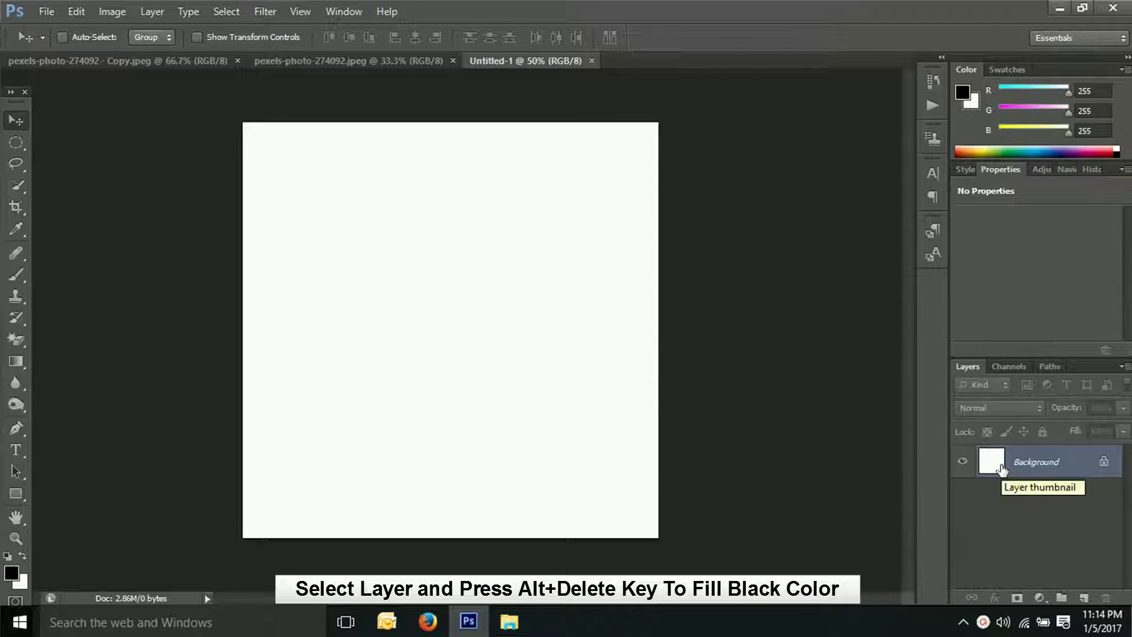
pyautogui.hotkey('alt', 'Delete')
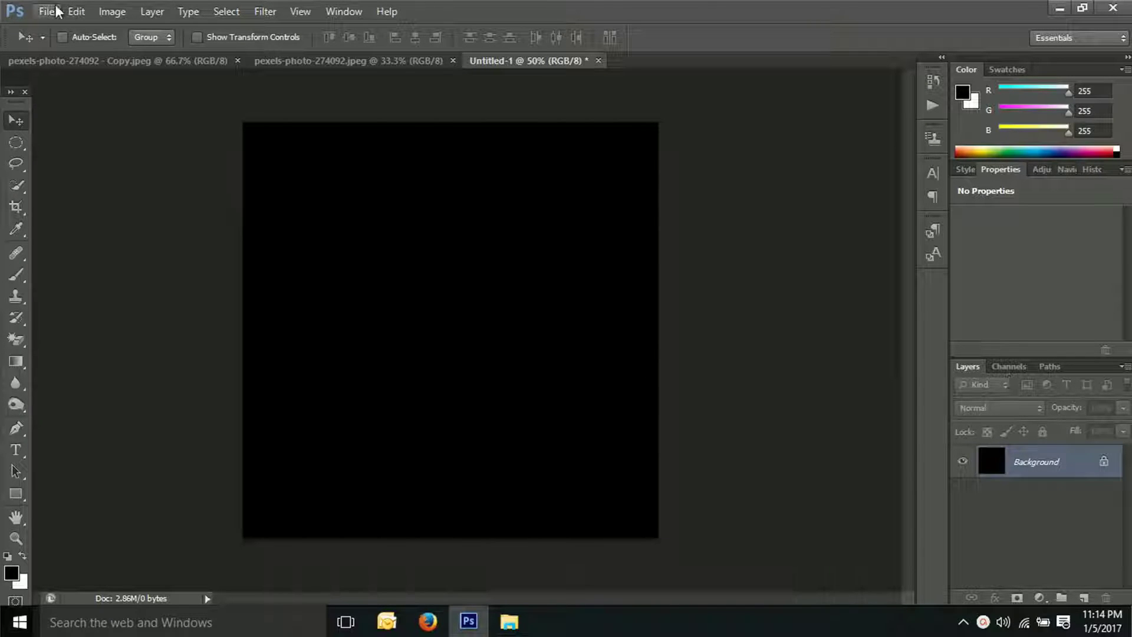
# Apply the Render > Lens Flare filter to the black Untitled-1 canvas
pyautogui.click(264, 11)
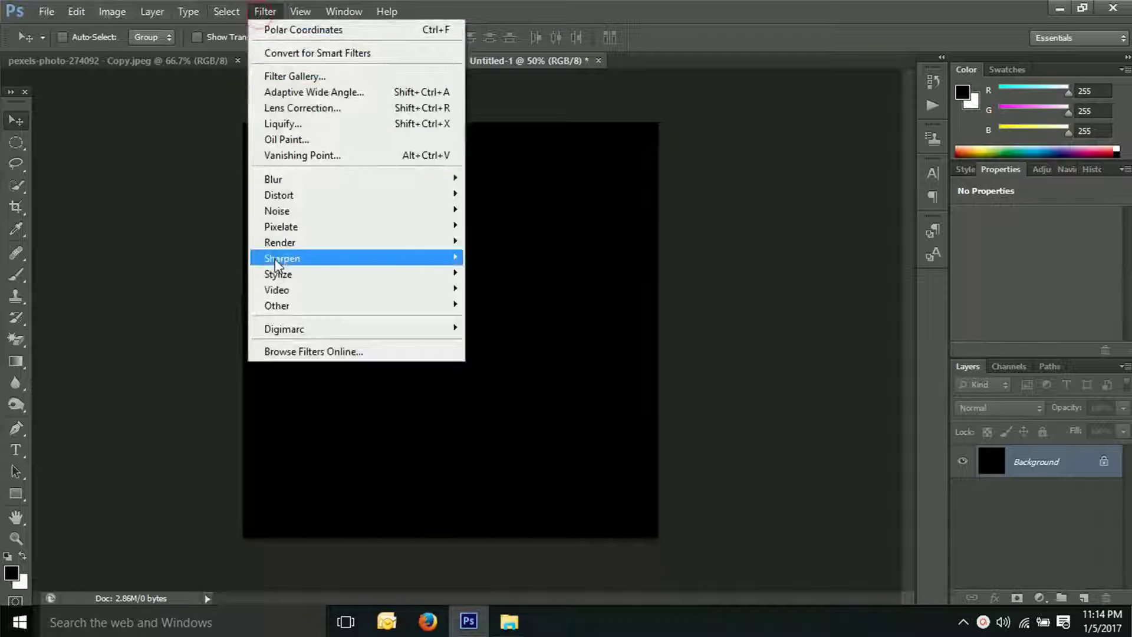
pyautogui.moveTo(279, 242)
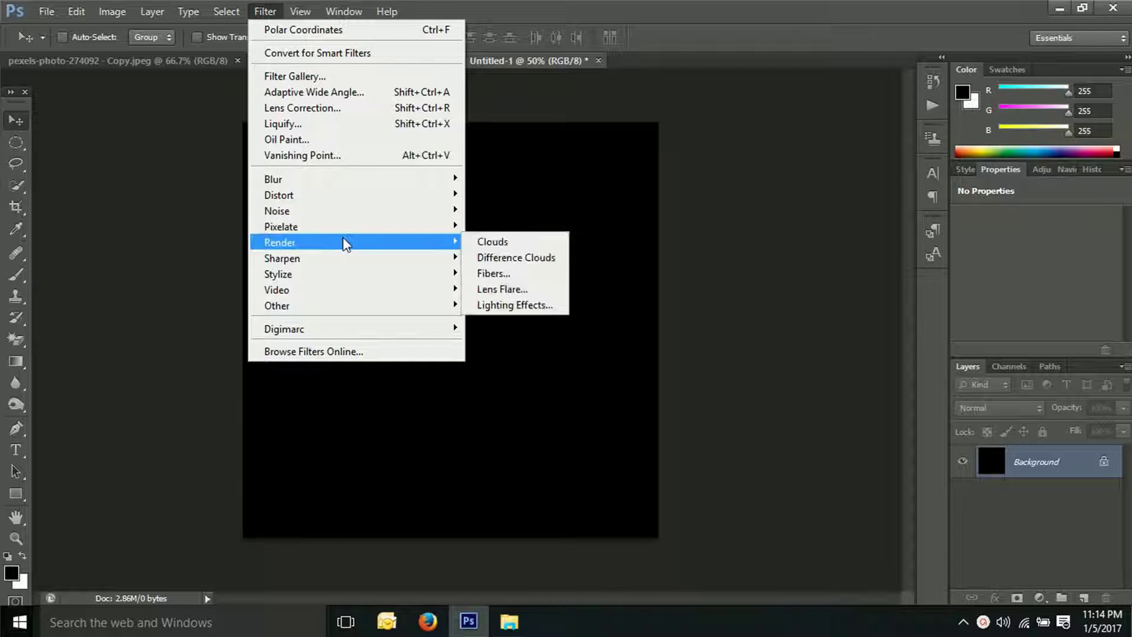
pyautogui.click(502, 288)
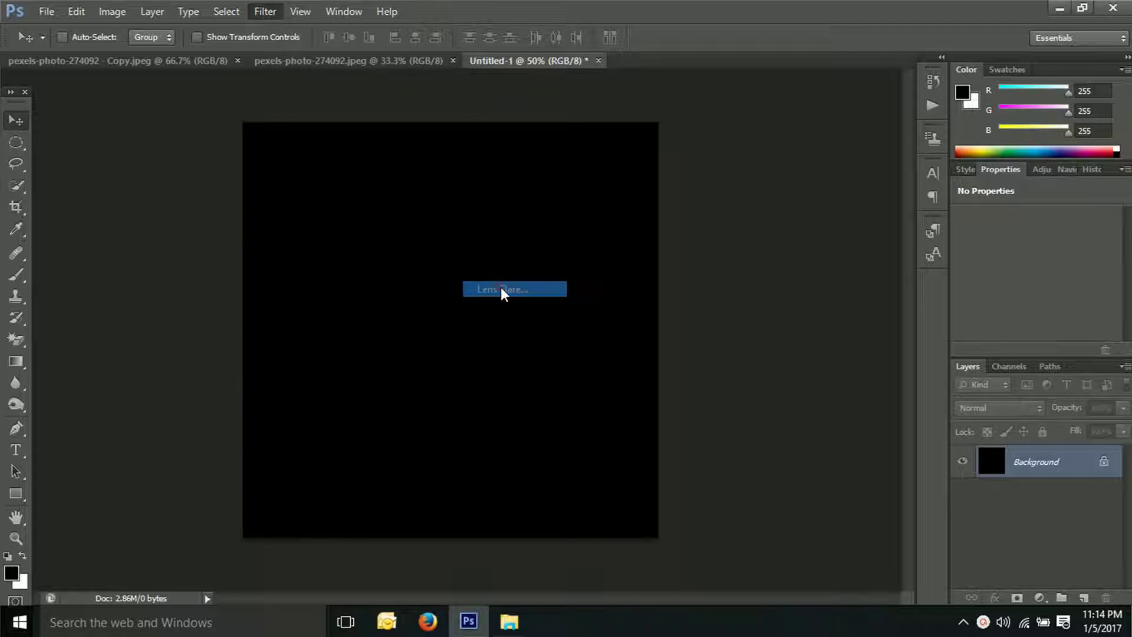
pyautogui.click(756, 148)
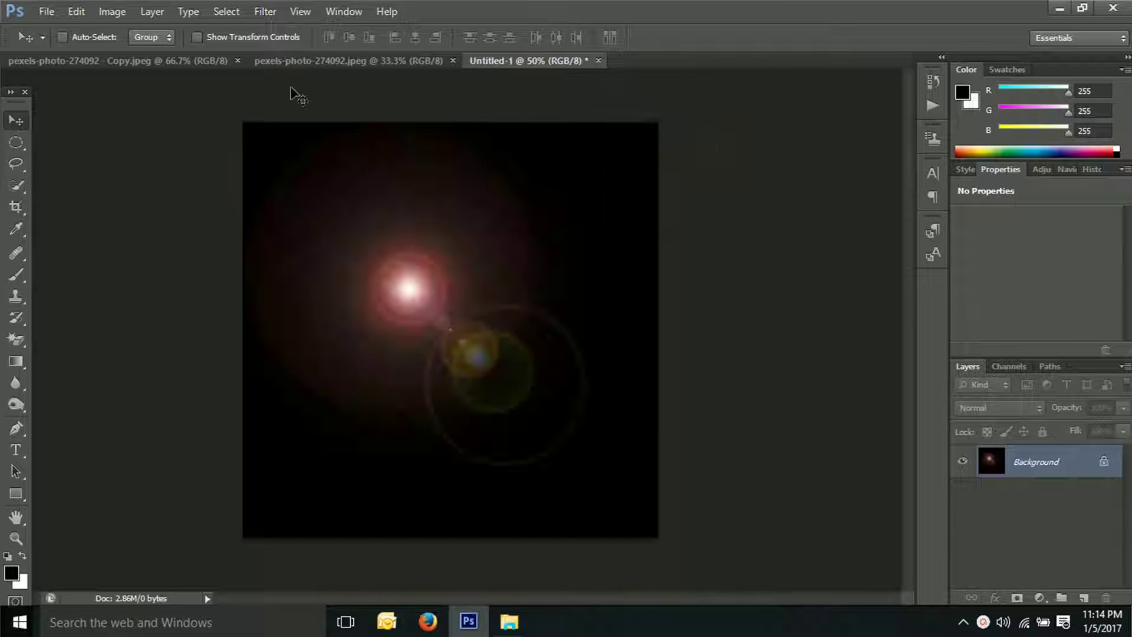
pyautogui.click(273, 15)
pyautogui.moveTo(278, 194)
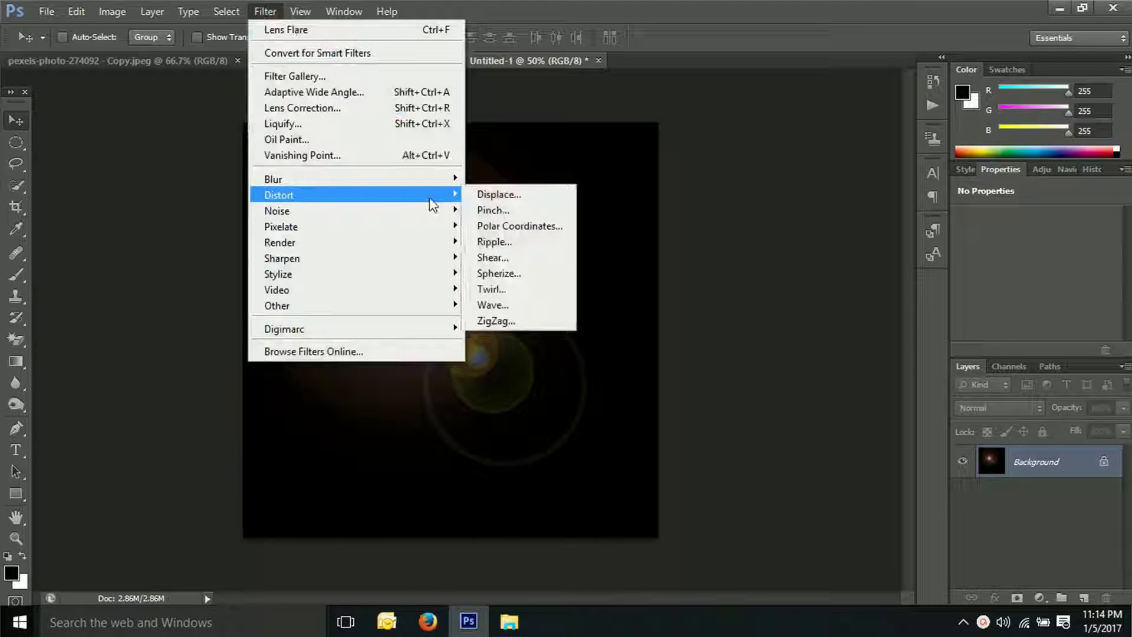
# Apply Polar Coordinates set to Polar to Rectangular, stretching the flare into streaks
pyautogui.click(528, 226)
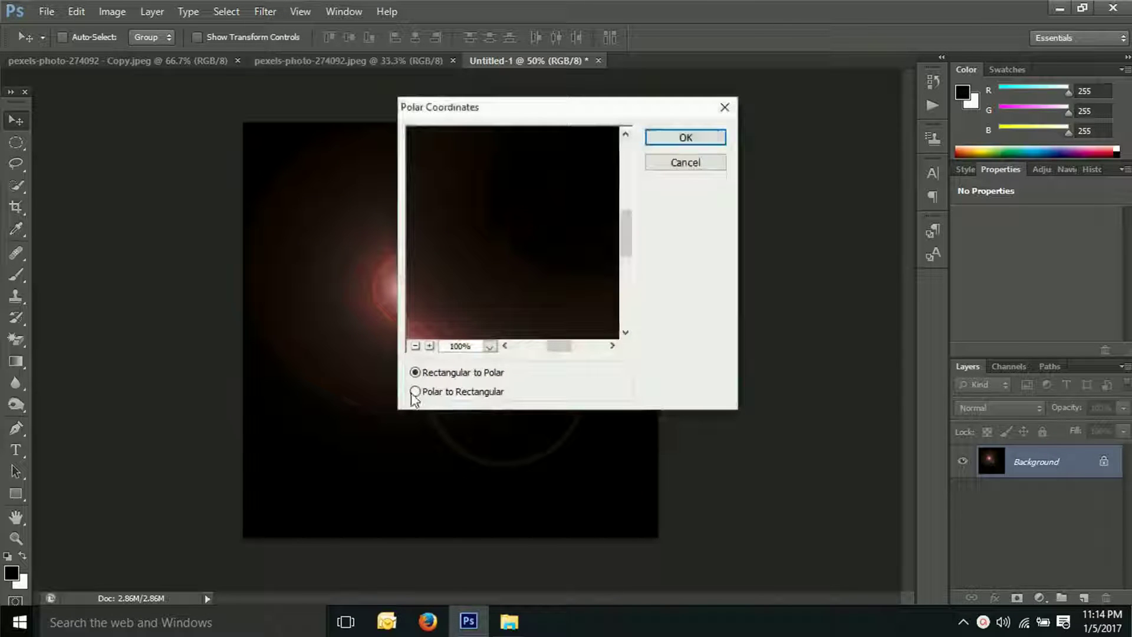
pyautogui.click(416, 391)
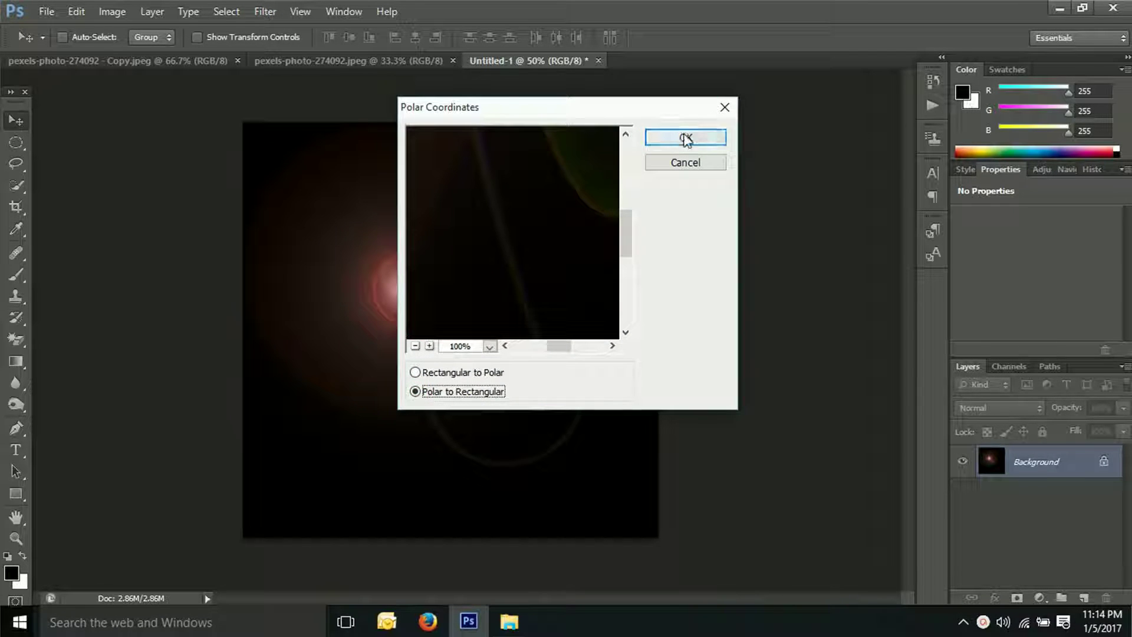
pyautogui.click(684, 138)
pyautogui.click(70, 13)
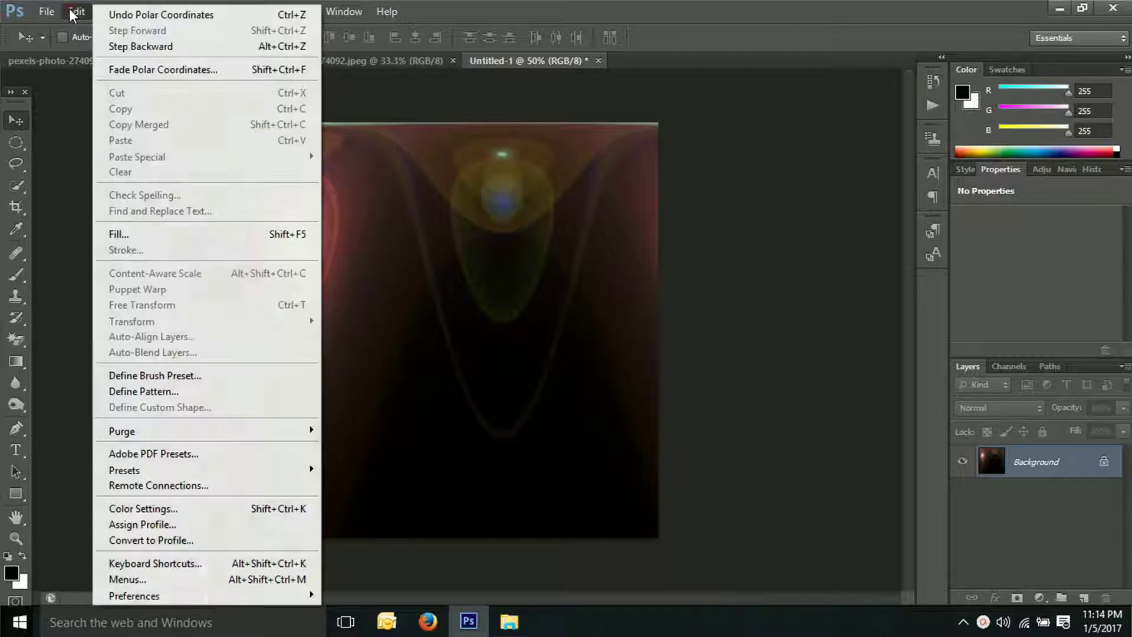
pyautogui.click(961, 342)
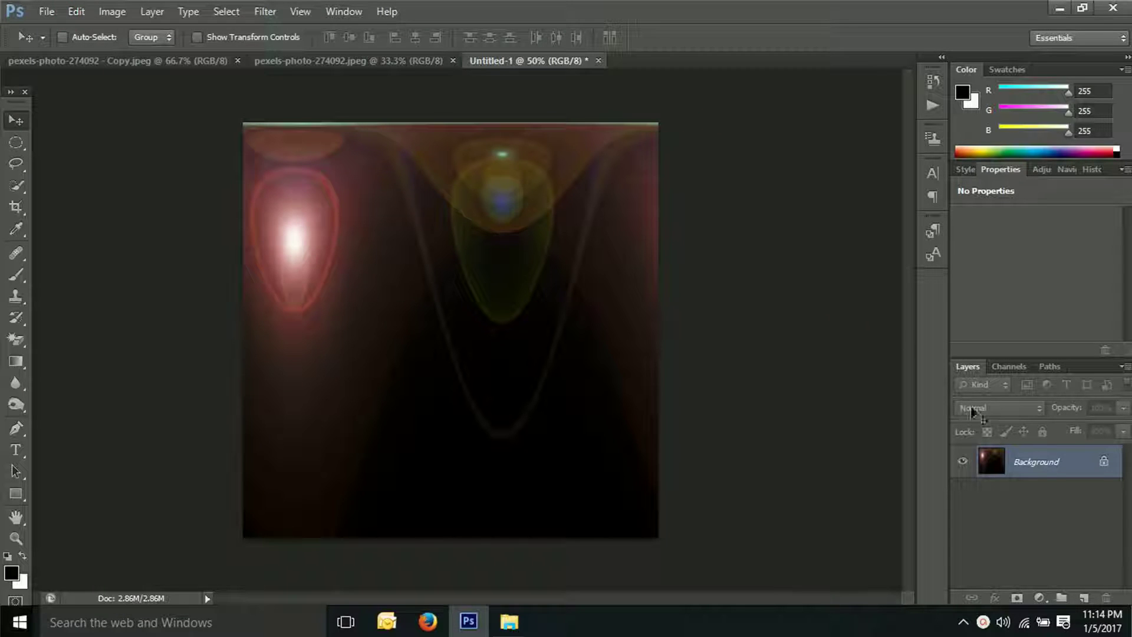
# Unlock the background as Layer 0 and flip it vertically so the glow sits at the bottom
pyautogui.doubleClick(1071, 463)
pyautogui.click(706, 196)
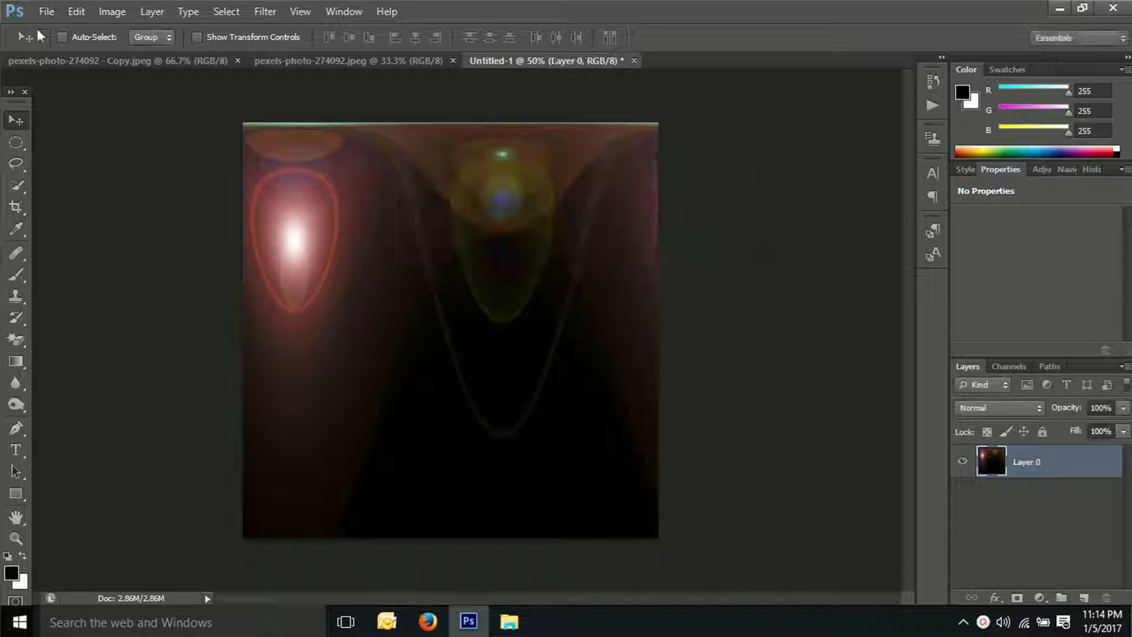
pyautogui.click(76, 11)
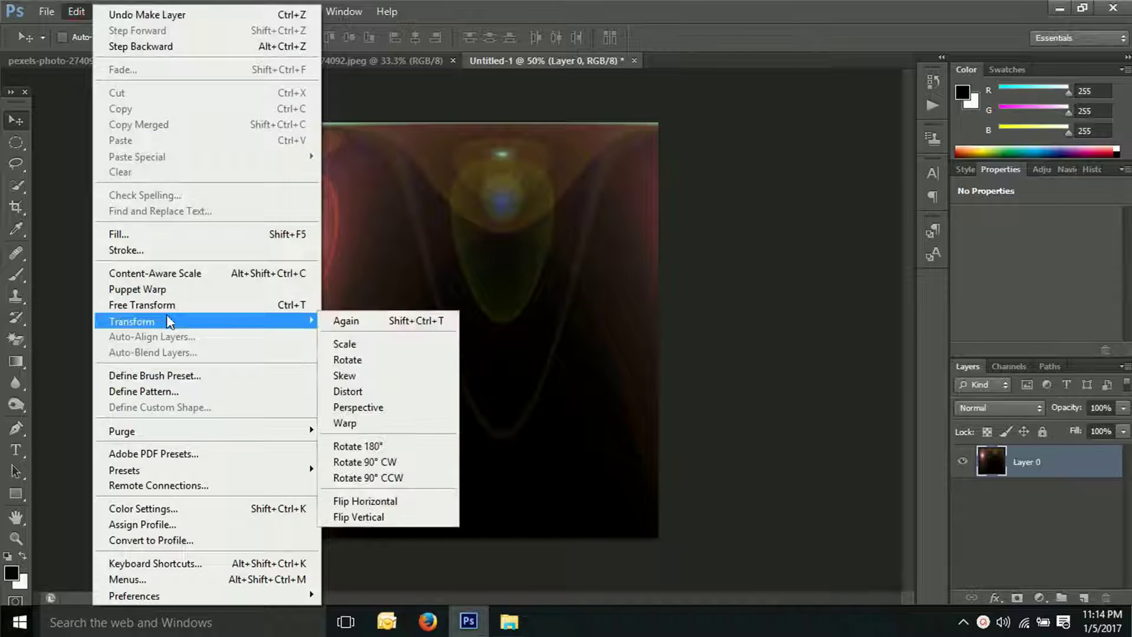
pyautogui.moveTo(133, 320)
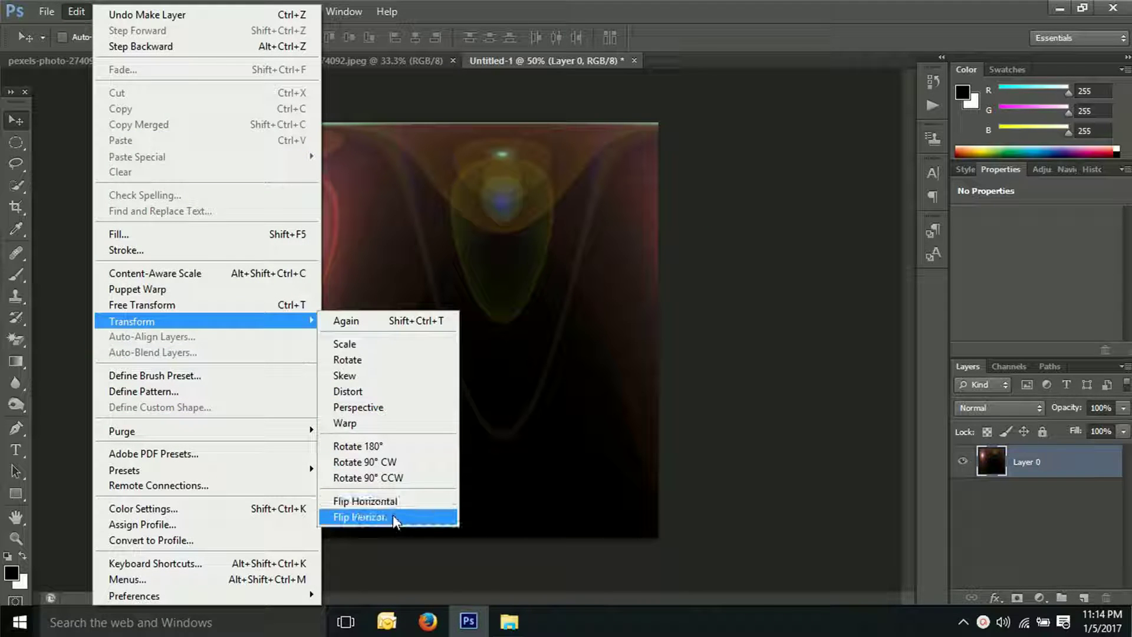
pyautogui.click(363, 518)
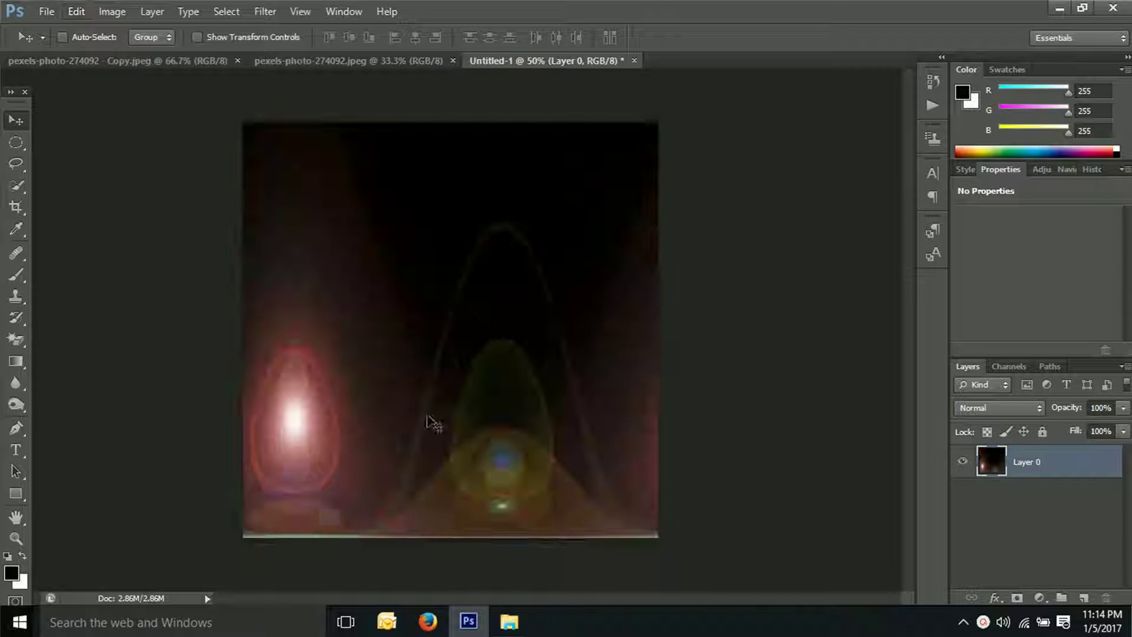
pyautogui.click(265, 15)
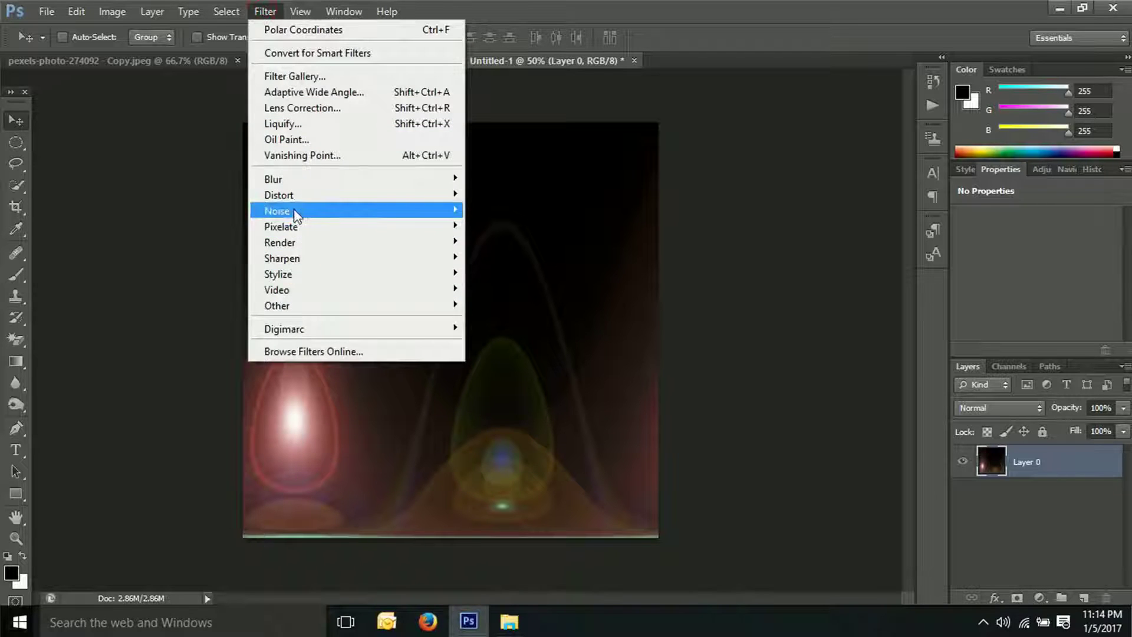
pyautogui.moveTo(279, 195)
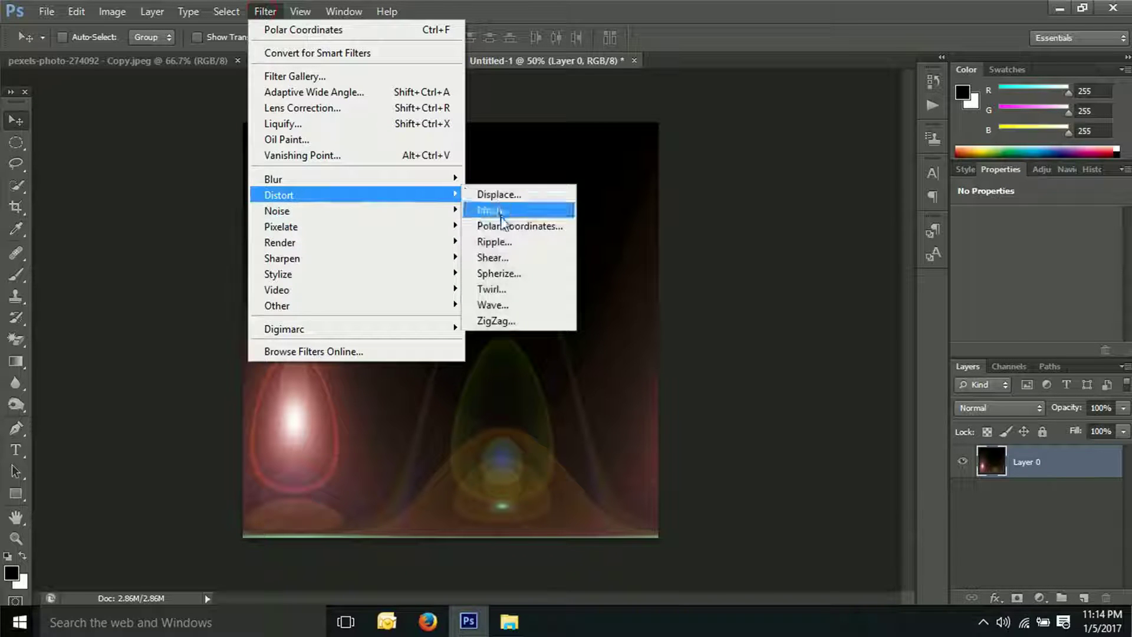
# Apply Polar Coordinates set to Rectangular to Polar, wrapping the flare into a glossy sphere
pyautogui.click(497, 226)
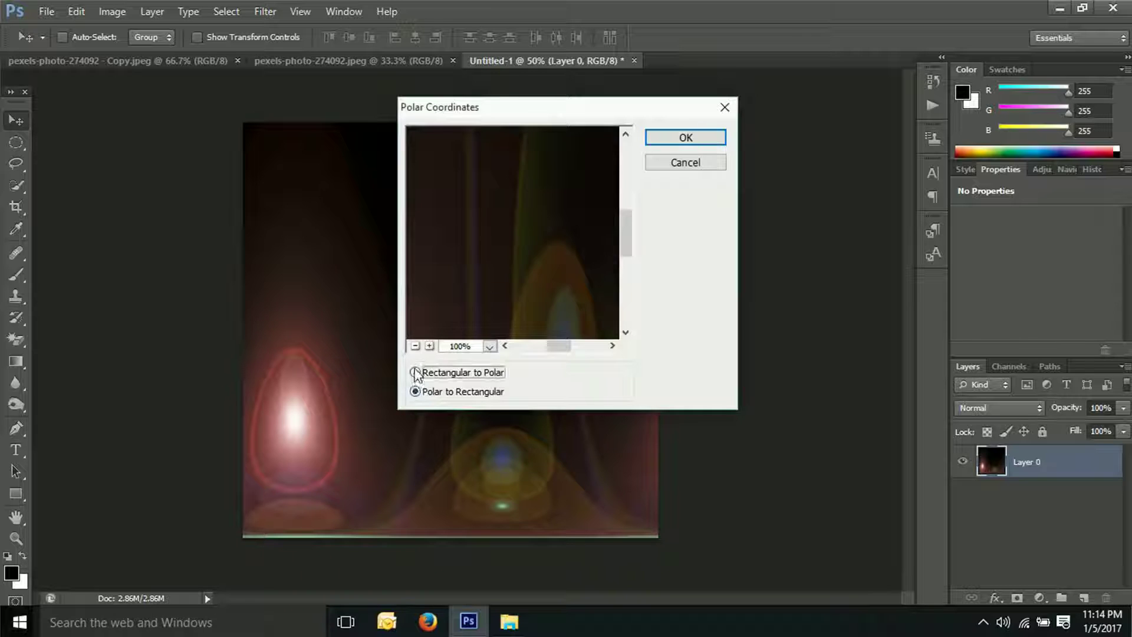
pyautogui.click(415, 373)
pyautogui.click(686, 138)
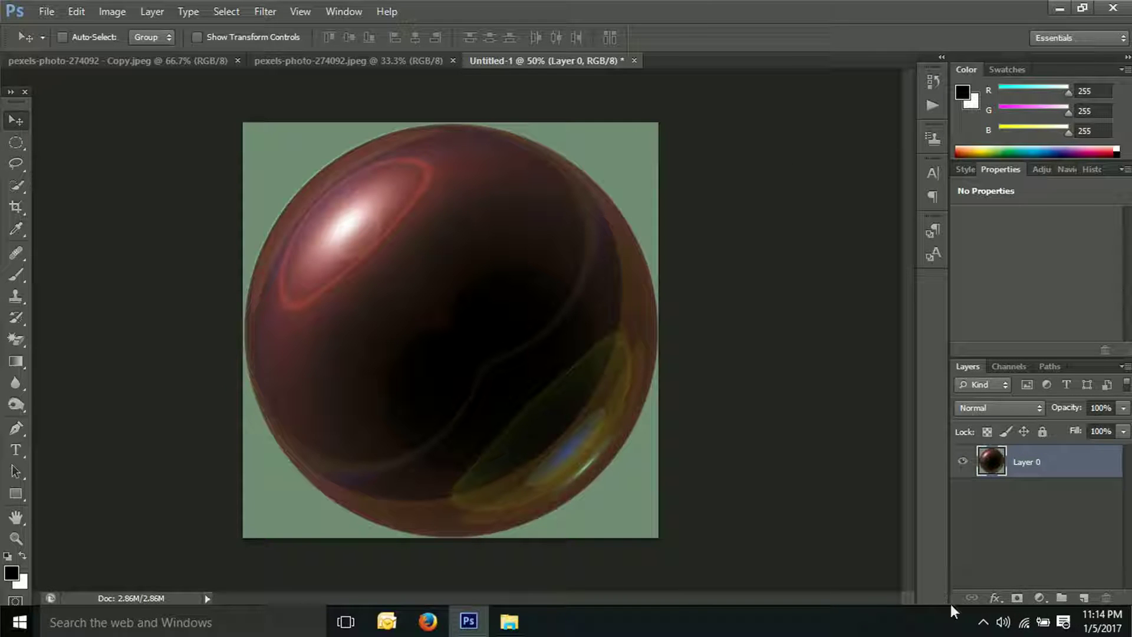
pyautogui.rightClick(16, 142)
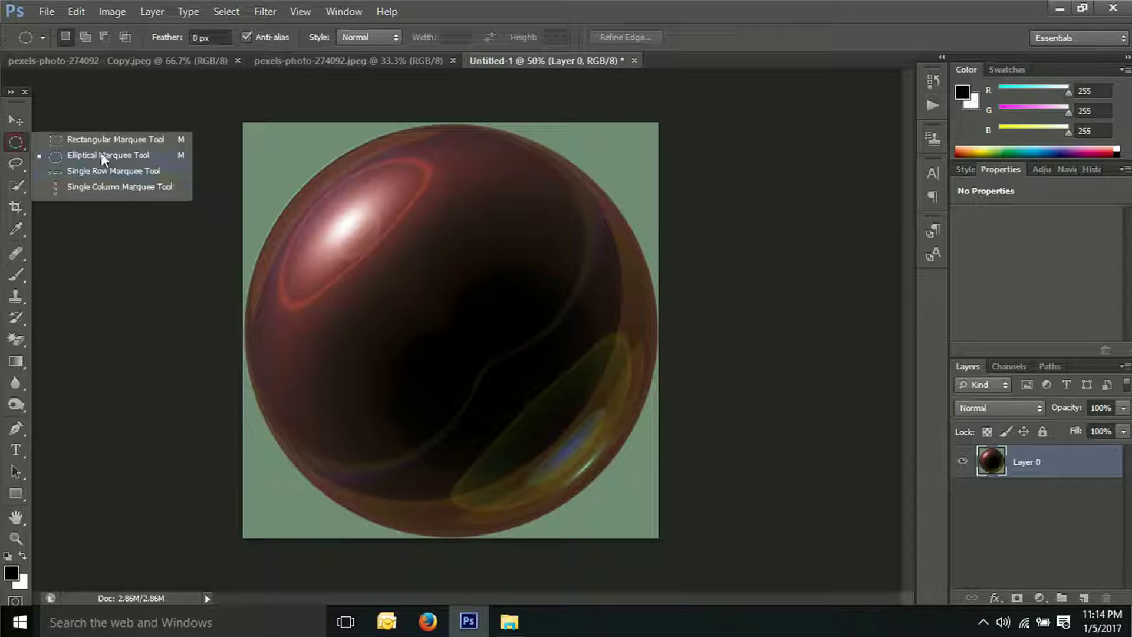
# Draw a circular Elliptical Marquee selection fitted around the sphere
pyautogui.click(101, 154)
pyautogui.moveTo(241, 122)
pyautogui.mouseDown()
pyautogui.moveTo(622, 545)
pyautogui.moveTo(659, 535)
pyautogui.mouseUp()
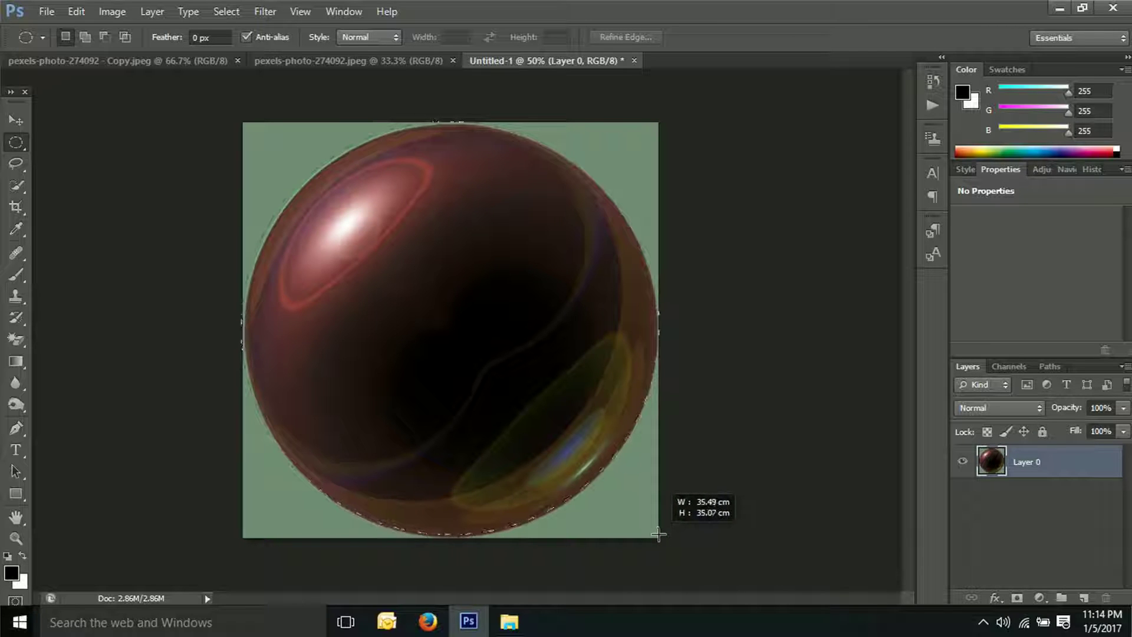
pyautogui.moveTo(659, 535); pyautogui.dragTo(659, 537)
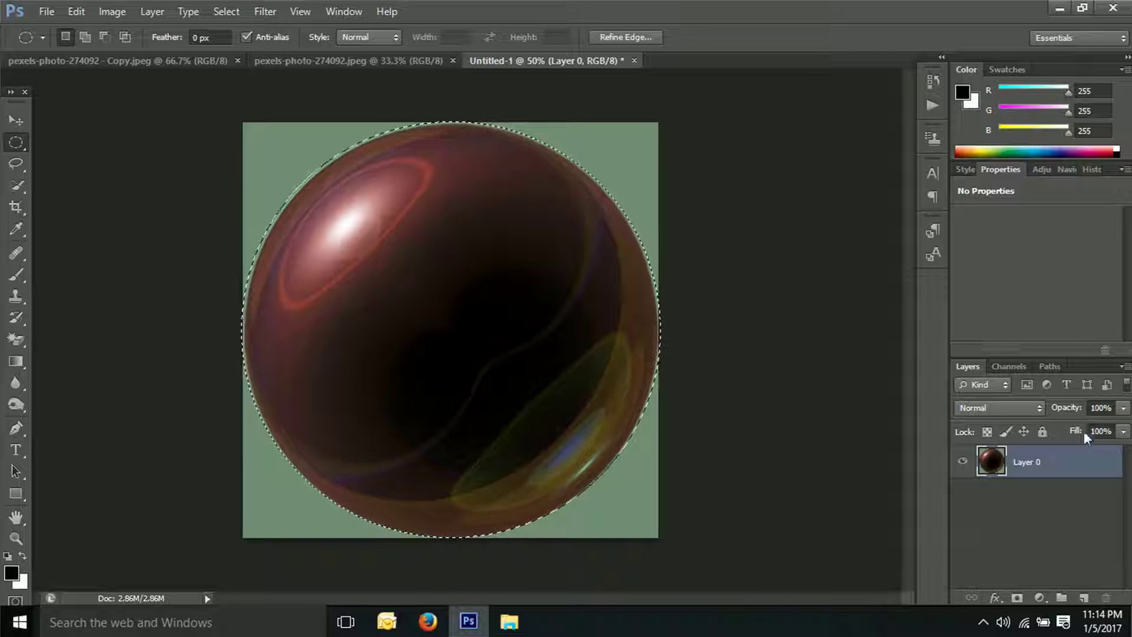
# Save the circular selection as a new channel named 'Select'
pyautogui.click(225, 12)
pyautogui.click(262, 320)
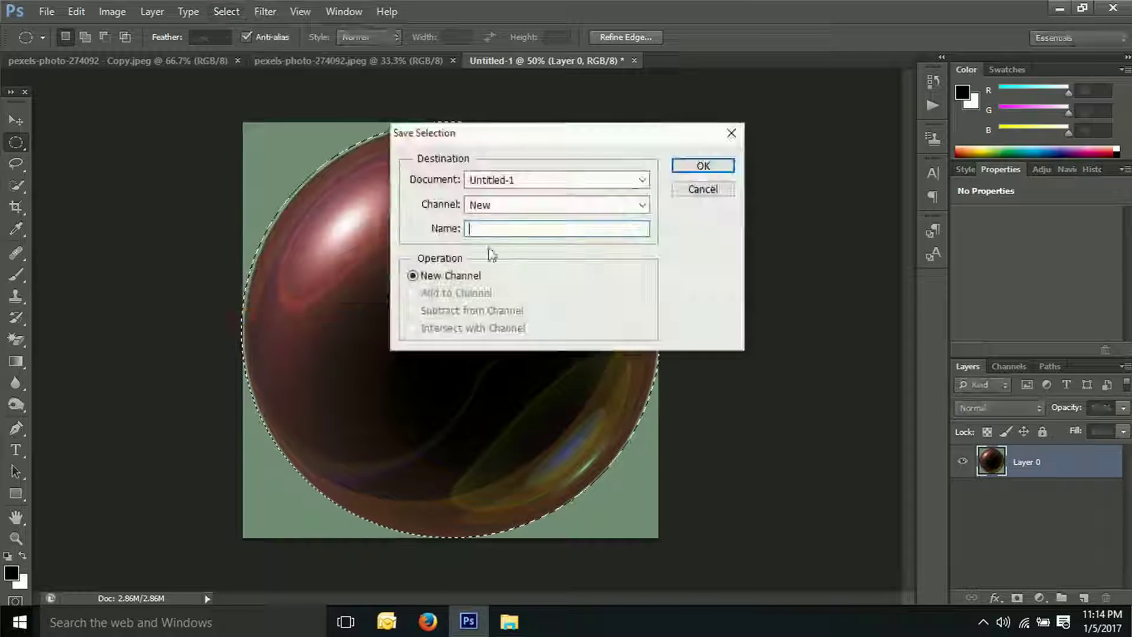
pyautogui.write('SE')
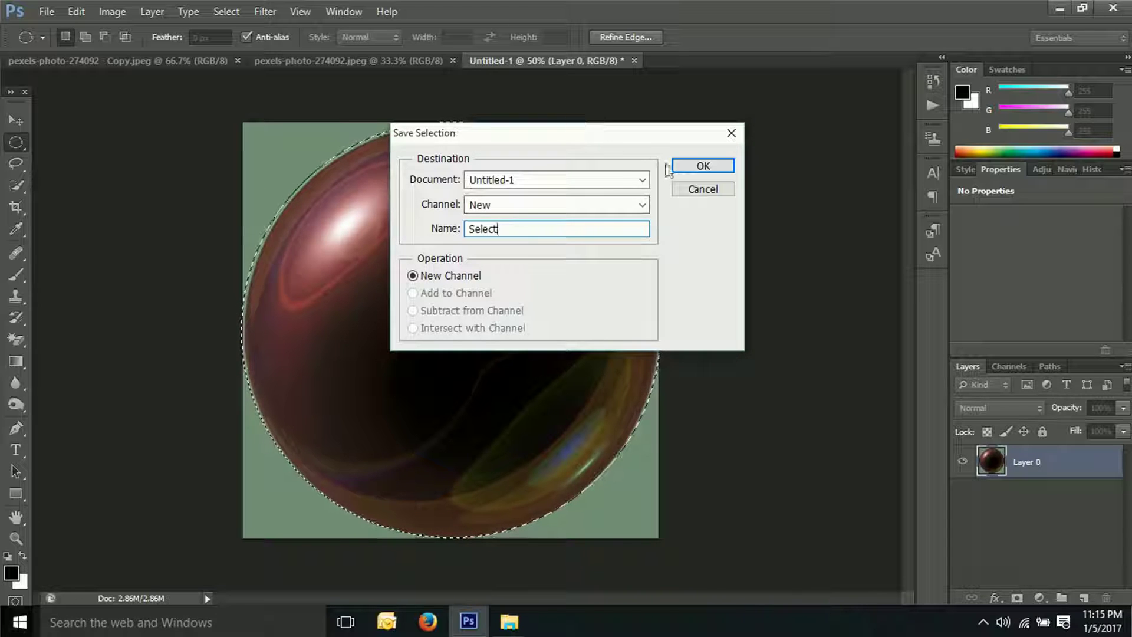
pyautogui.click(701, 168)
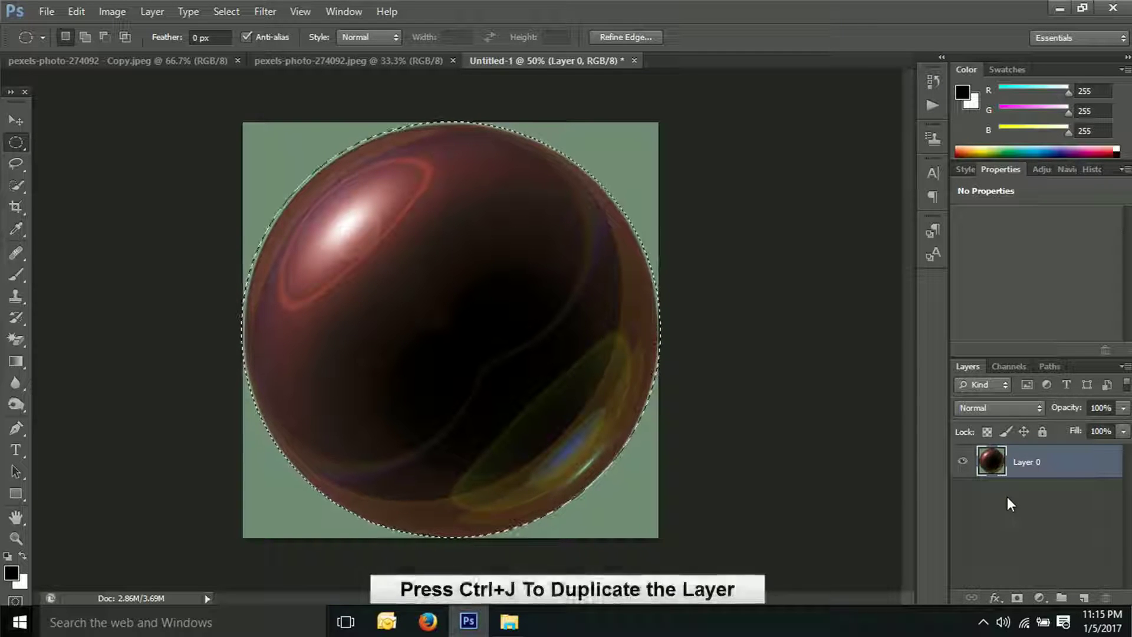
# Duplicate the sphere to Layer 1, add black-filled Layer 2 beneath it, and empty Layer 3
pyautogui.hotkey('ctrl', 'j')
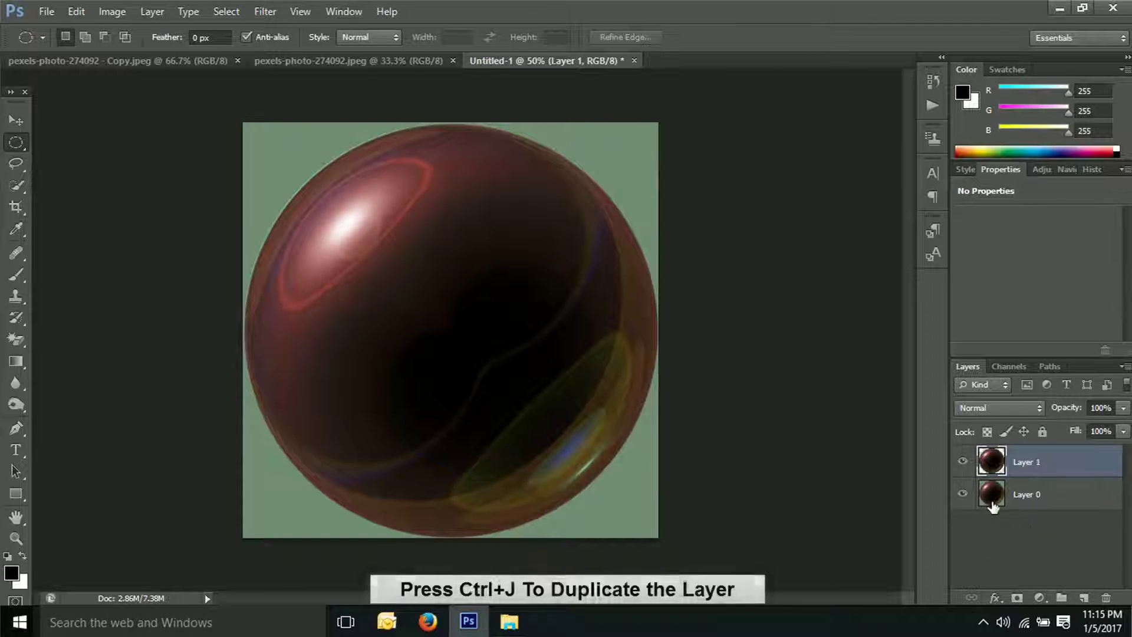
pyautogui.hotkey('alt', '[')
pyautogui.click(1085, 598)
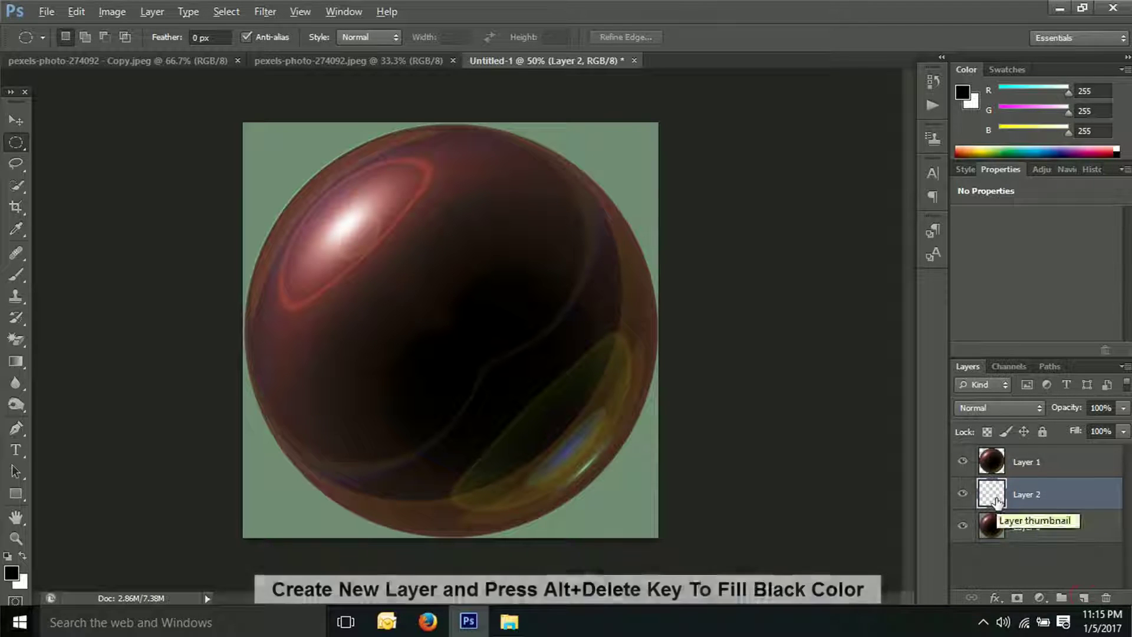
pyautogui.hotkey('alt', 'Delete')
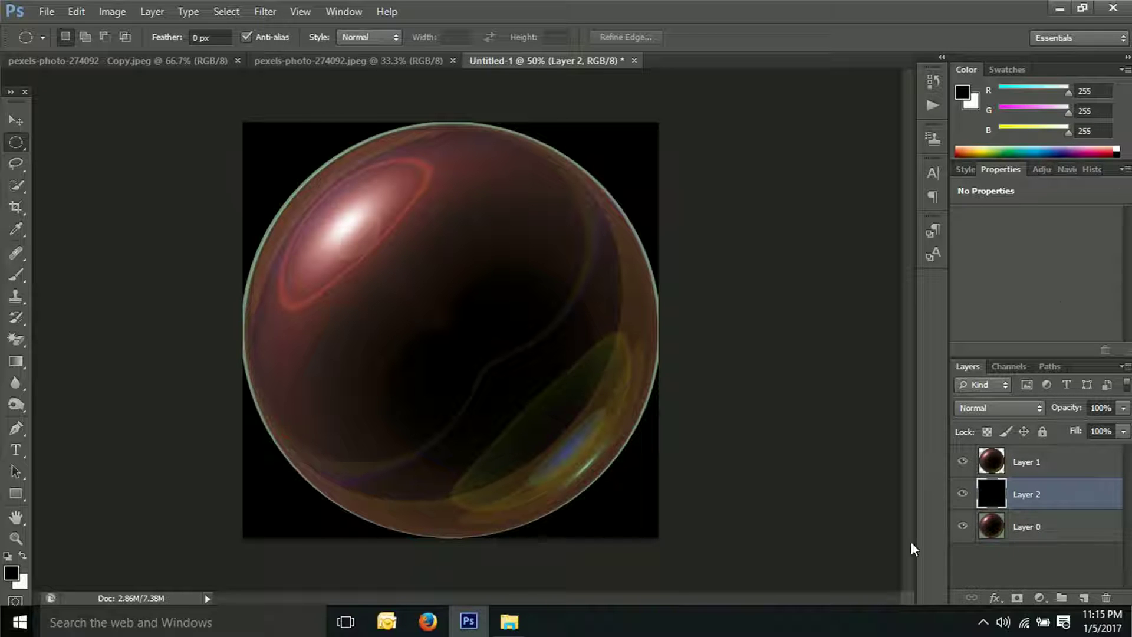
pyautogui.click(989, 471)
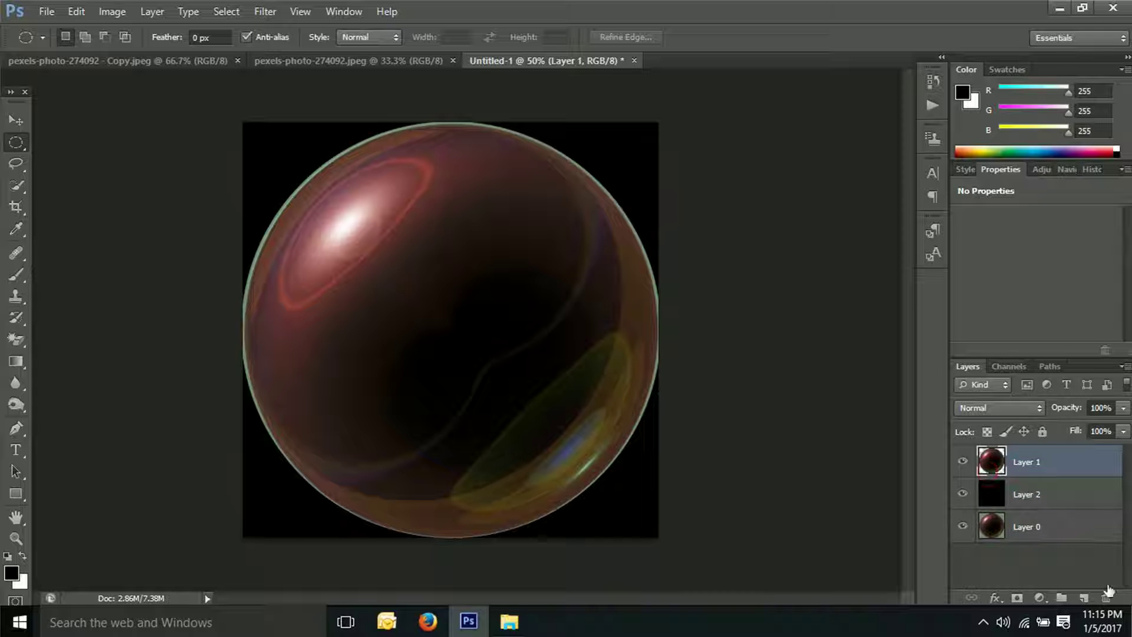
pyautogui.click(1084, 598)
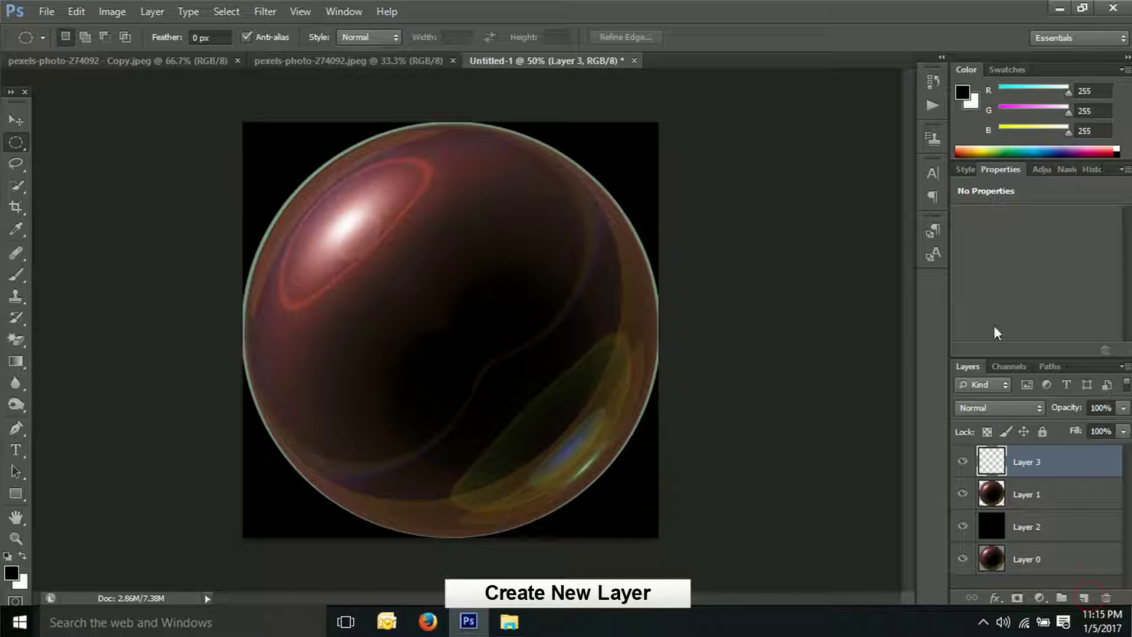
# Load the 'Select' channel as a selection and paste the copied bubble onto Layer 3
pyautogui.click(1011, 366)
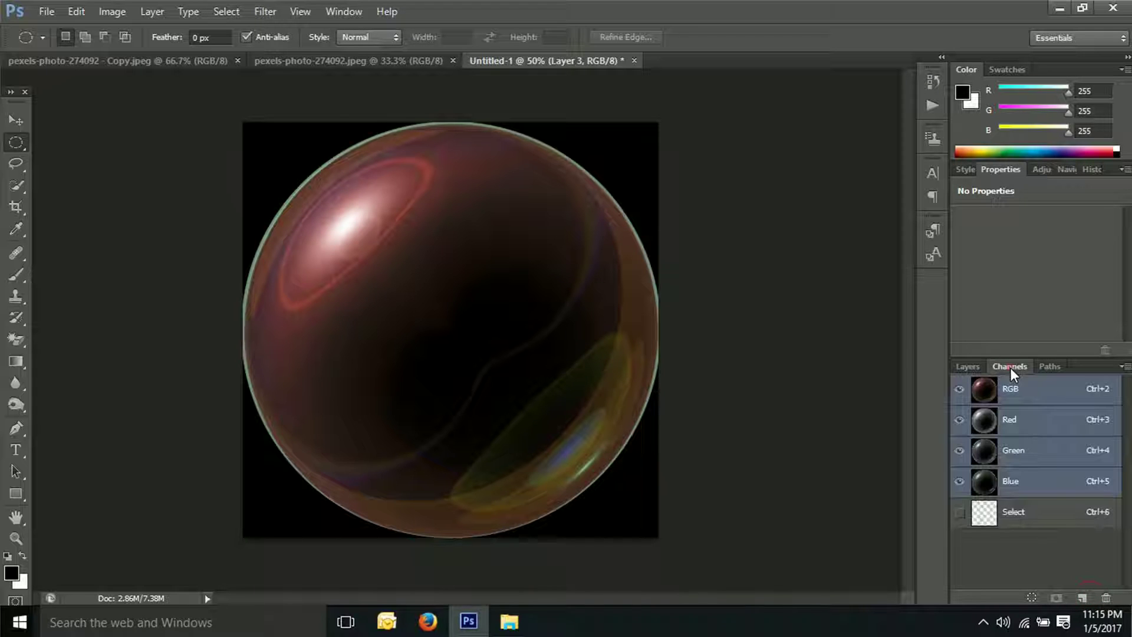
pyautogui.click(1032, 598)
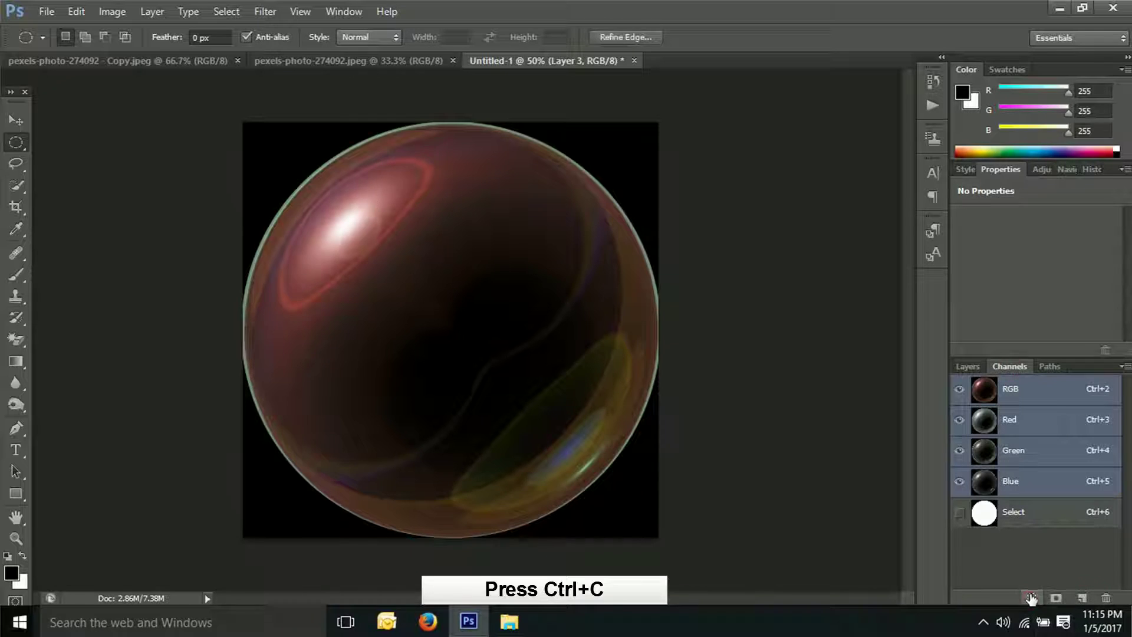
pyautogui.click(969, 366)
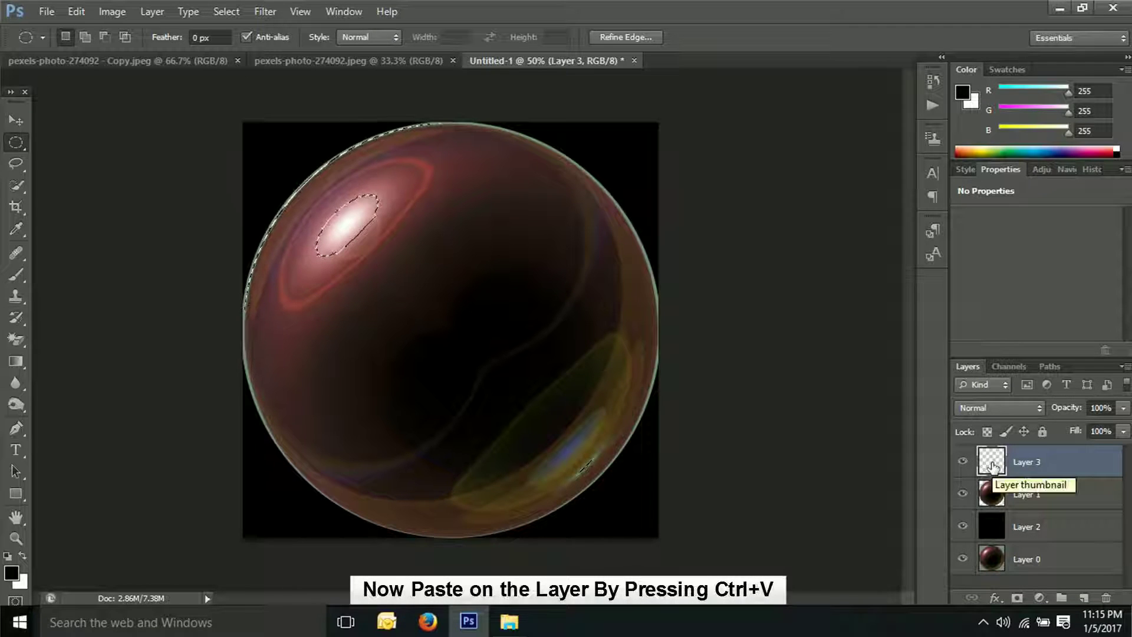
pyautogui.hotkey('ctrl', 'v')
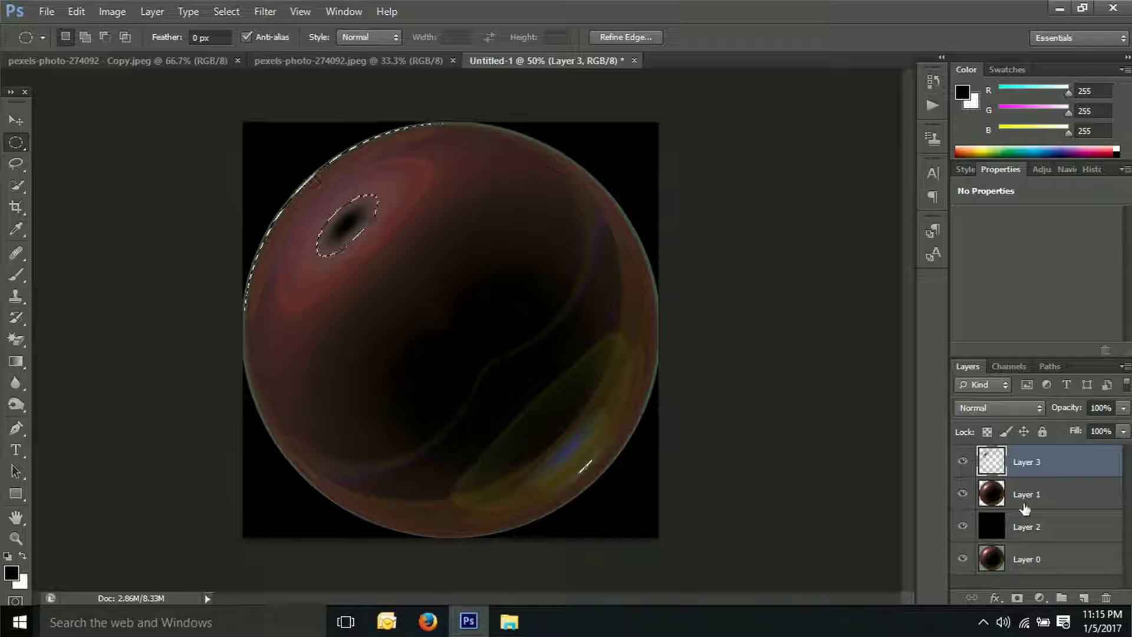
pyautogui.click(1038, 503)
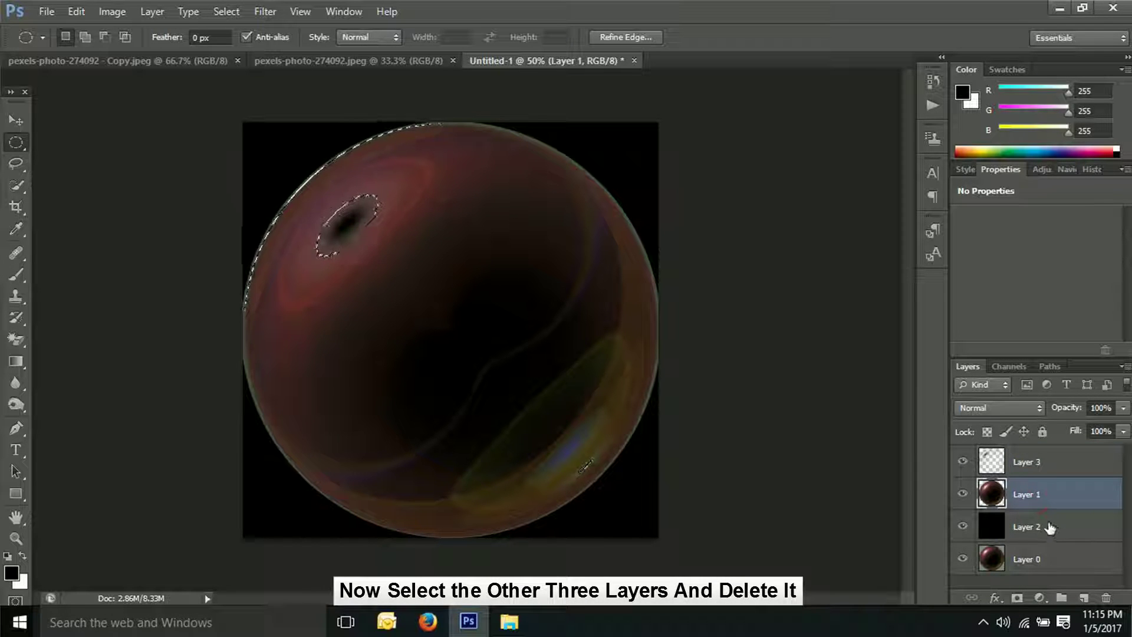
# Delete Layers 0, 1 and 2, leaving only the glass-sphere Layer 3, and deselect
pyautogui.keyDown('shift'); pyautogui.click(1052, 529); pyautogui.keyUp('shift')
pyautogui.keyDown('shift'); pyautogui.click(1054, 564); pyautogui.keyUp('shift')
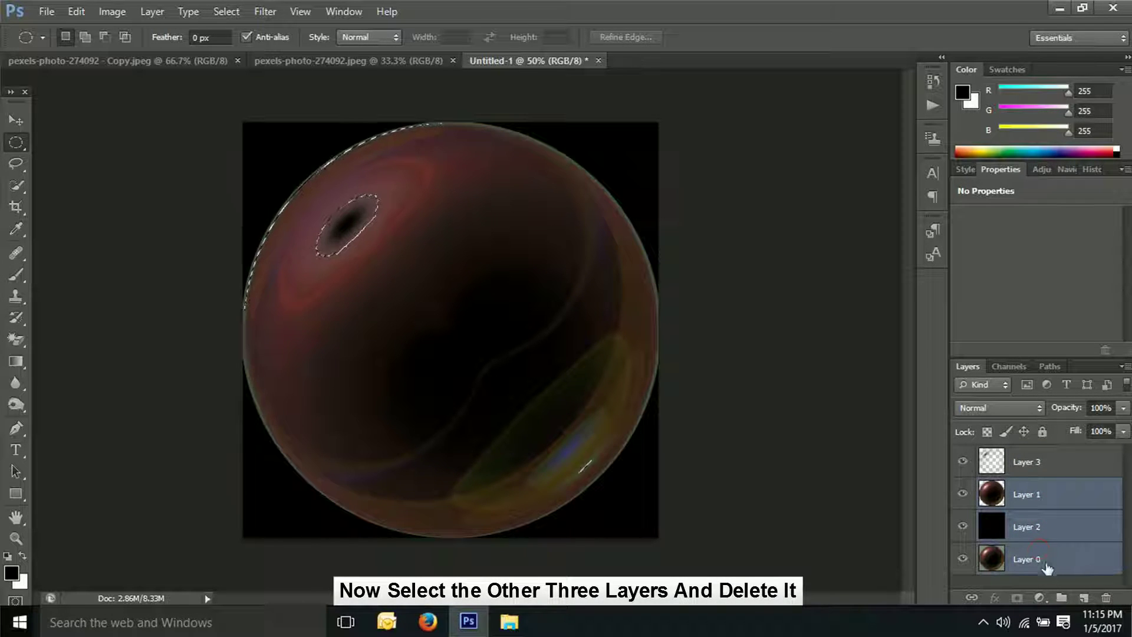
pyautogui.moveTo(1040, 564); pyautogui.dragTo(1106, 598)
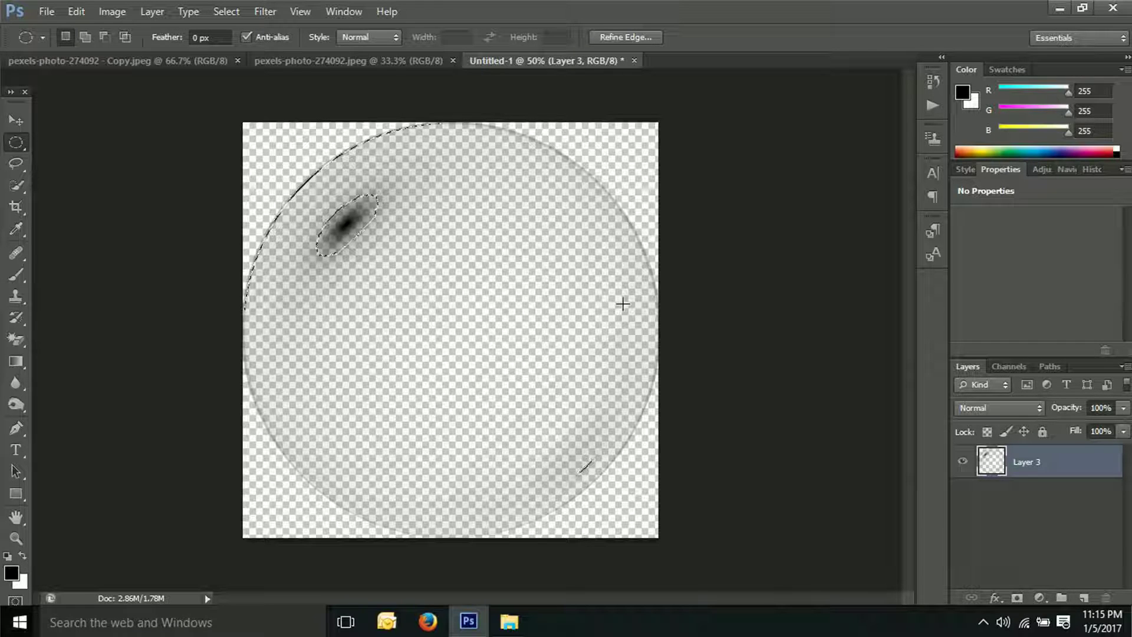
pyautogui.click(625, 305)
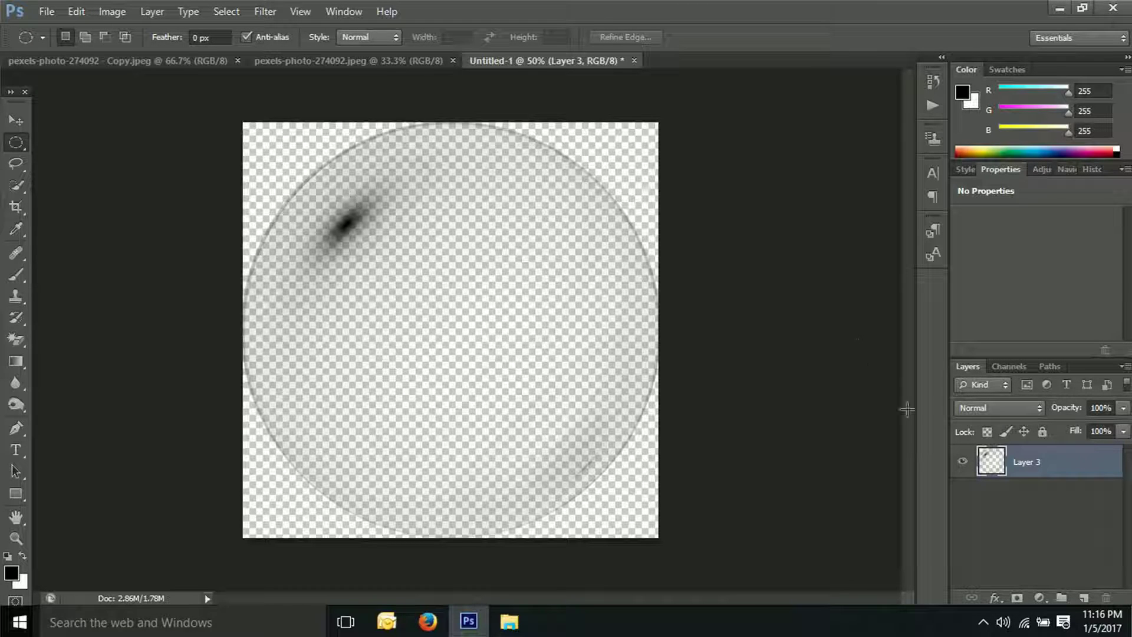
# Drag the cropped couple photo from 'pexels-photo-274092 - Copy' into Untitled-1 as Layer 4
pyautogui.click(279, 60)
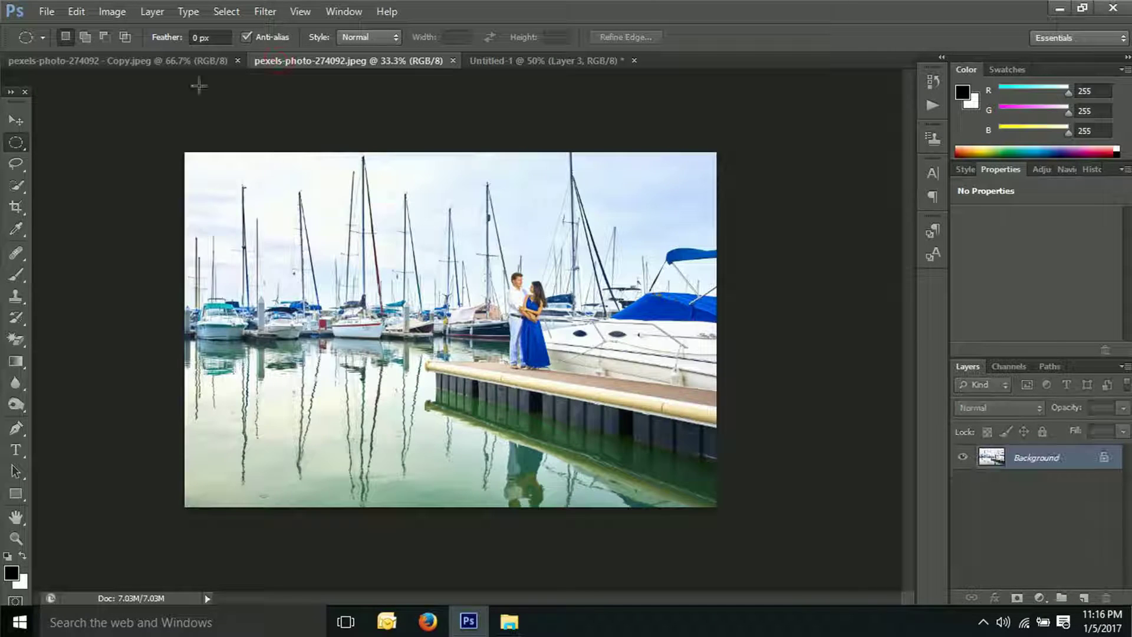
pyautogui.click(142, 61)
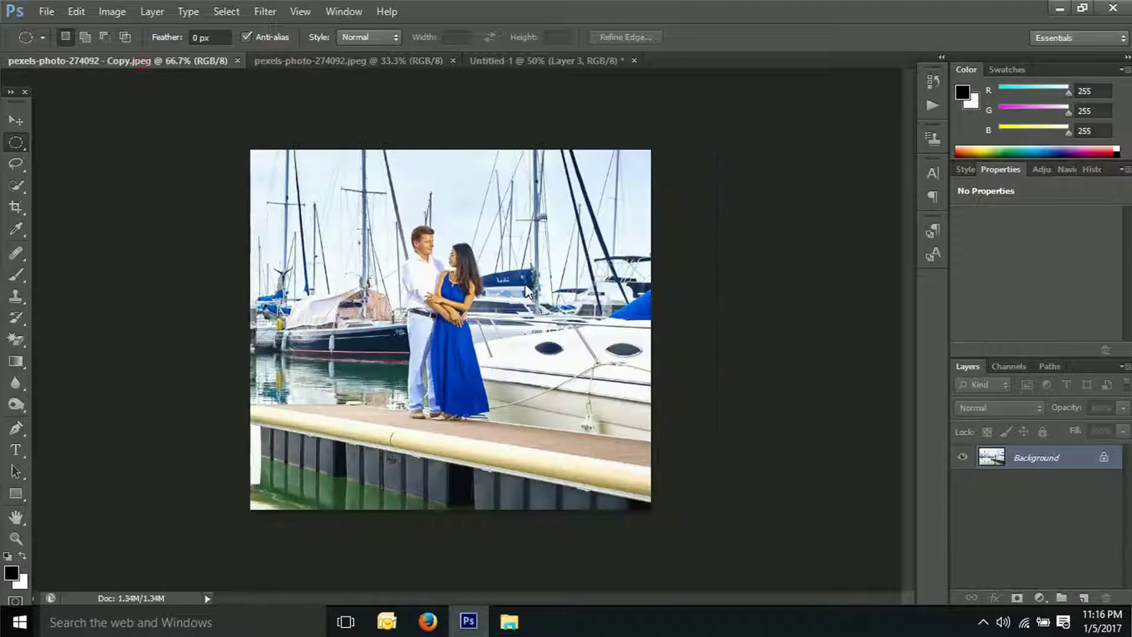
pyautogui.click(18, 120)
pyautogui.moveTo(453, 332); pyautogui.dragTo(490, 238)
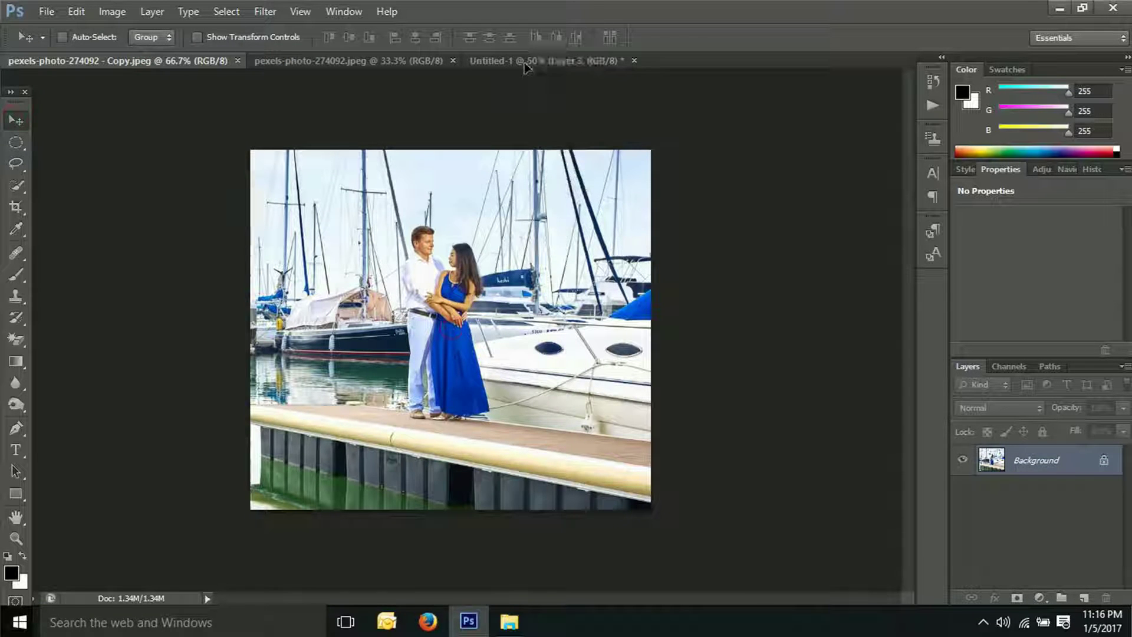
pyautogui.moveTo(490, 238); pyautogui.dragTo(424, 298)
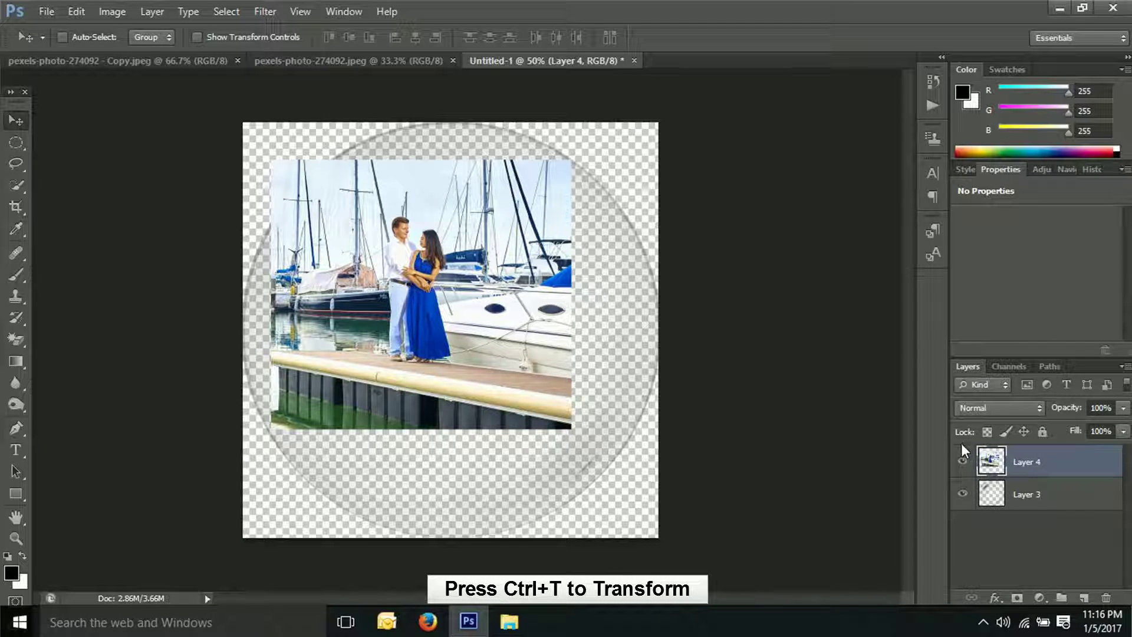
# Scale the couple photo up to fill the canvas, then move Layer 4 beneath sphere Layer 3
pyautogui.hotkey('ctrl', 't')
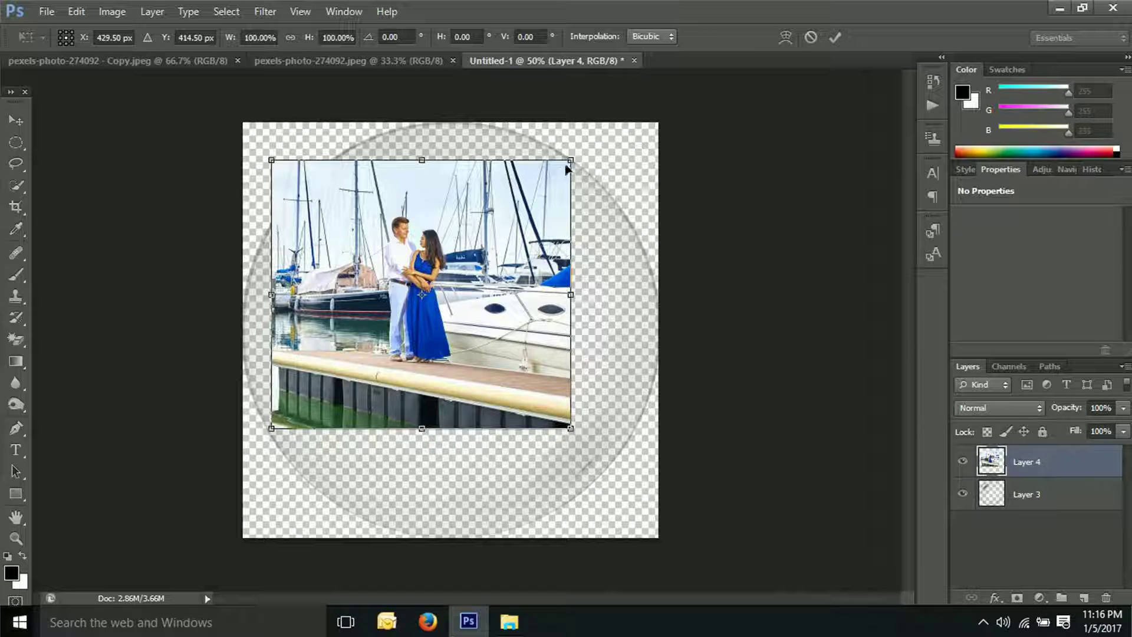
pyautogui.moveTo(566, 169); pyautogui.dragTo(711, 72)
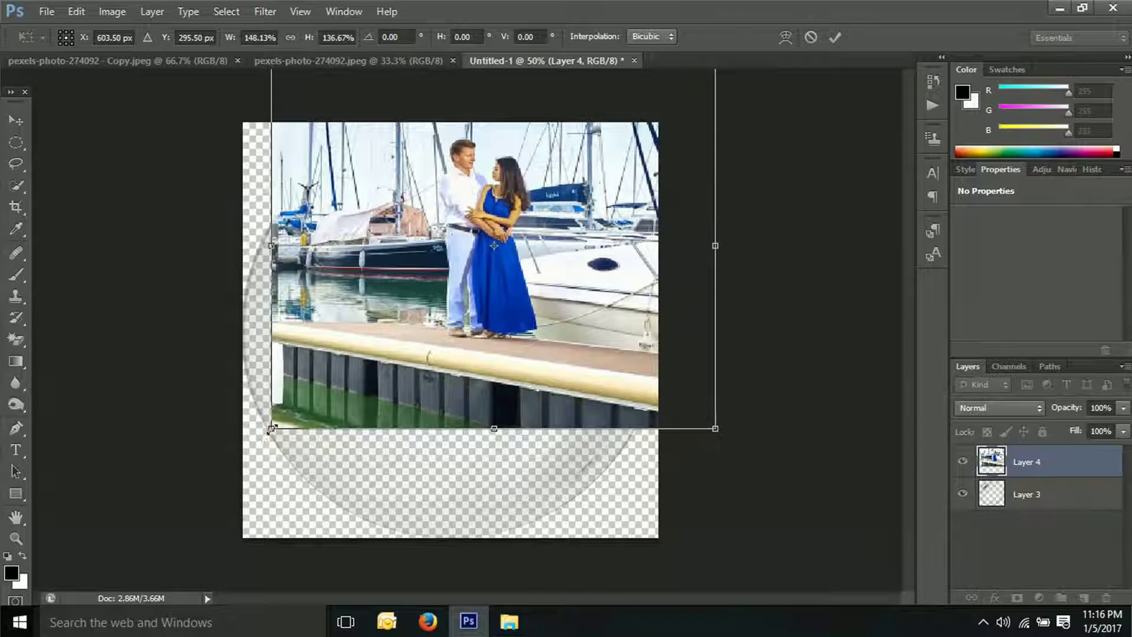
pyautogui.moveTo(271, 428); pyautogui.dragTo(200, 545)
pyautogui.moveTo(461, 406); pyautogui.dragTo(457, 450)
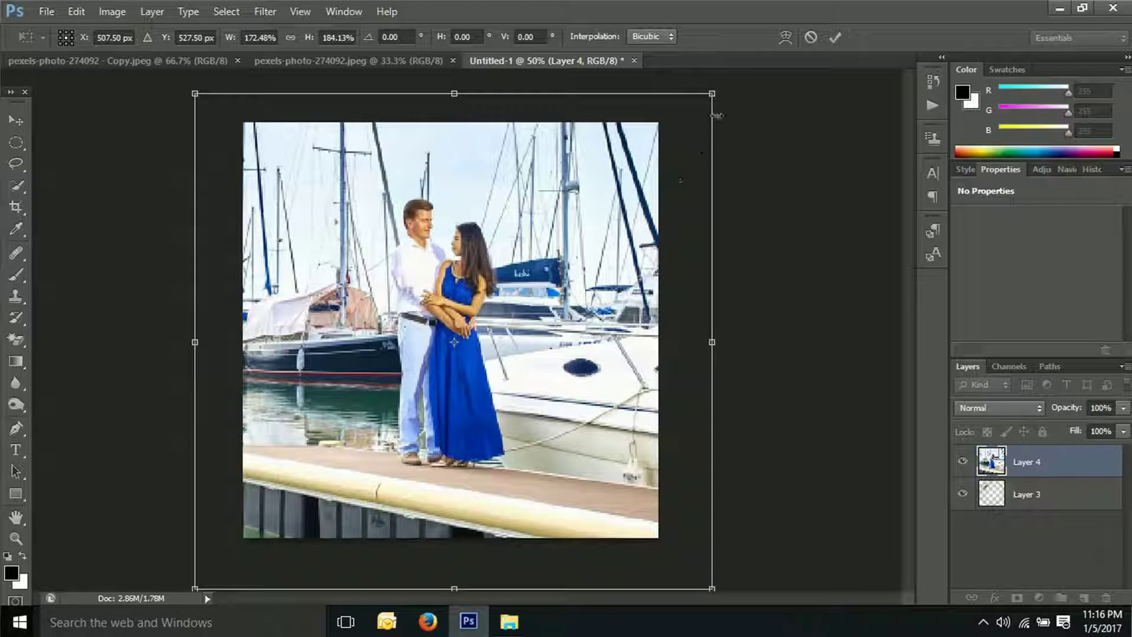
pyautogui.moveTo(712, 93); pyautogui.dragTo(731, 77)
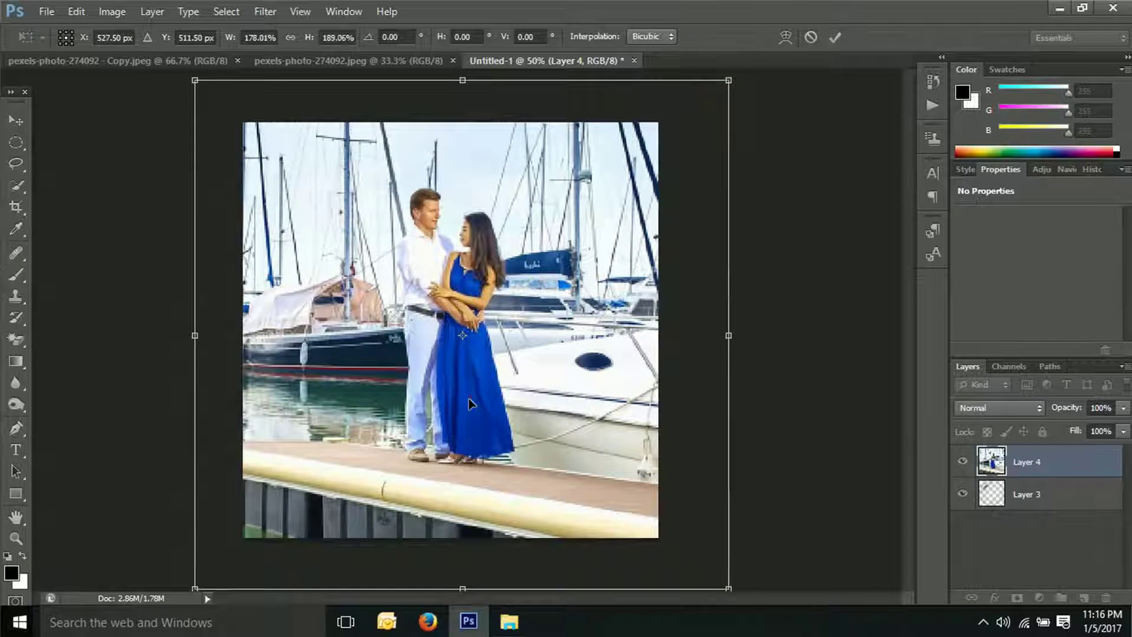
pyautogui.moveTo(467, 379); pyautogui.dragTo(463, 416)
pyautogui.click(834, 37)
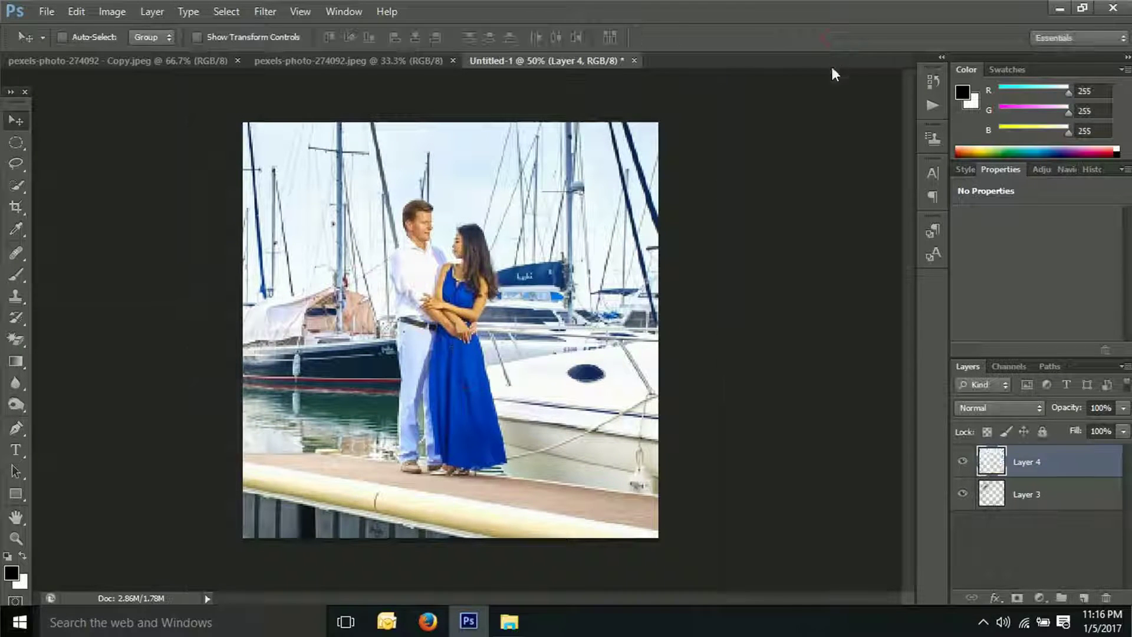
pyautogui.moveTo(1000, 469); pyautogui.dragTo(993, 518)
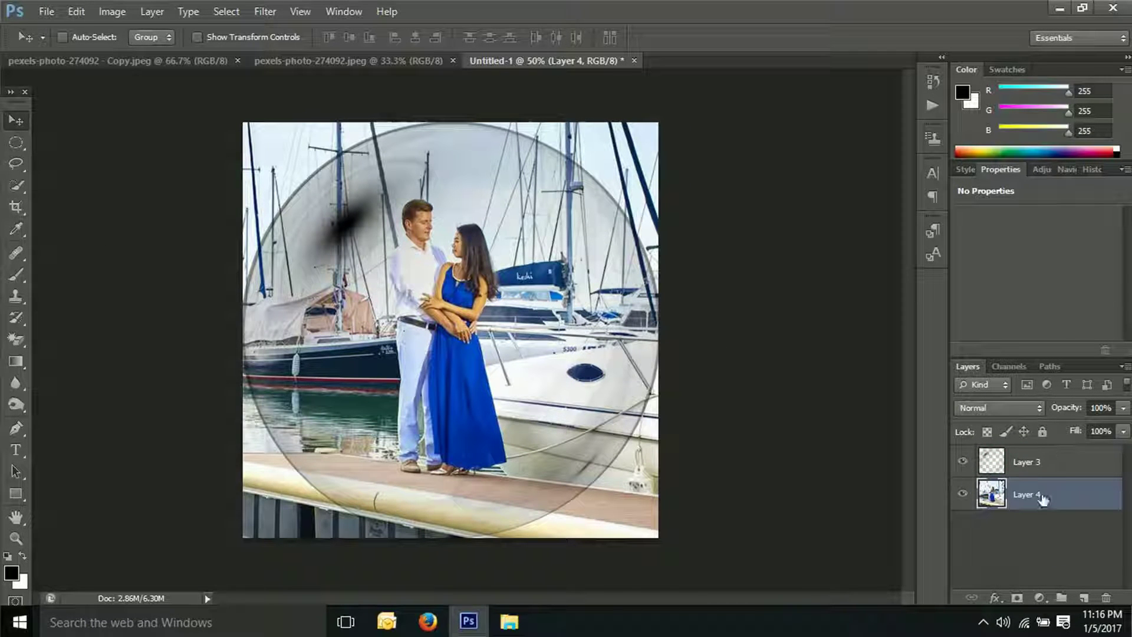
# Rescale the couple photo to about 121% by 122% and centre the couple behind the bubble
pyautogui.hotkey('ctrl', 't')
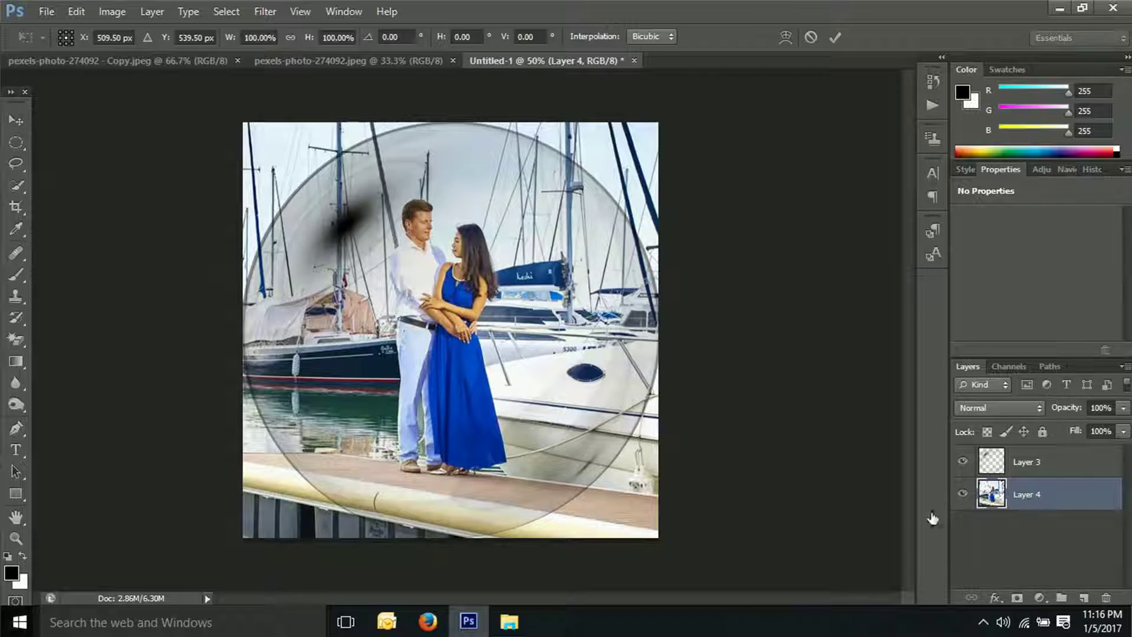
pyautogui.moveTo(721, 92); pyautogui.dragTo(805, 24)
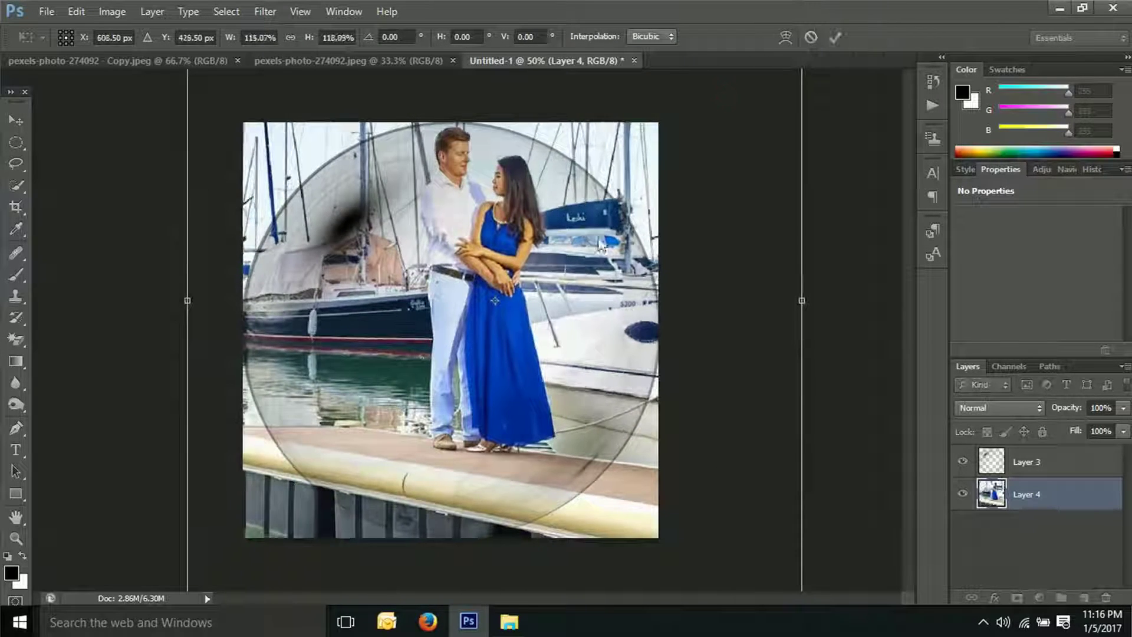
pyautogui.moveTo(467, 329)
pyautogui.mouseDown()
pyautogui.moveTo(429, 372)
pyautogui.moveTo(420, 404)
pyautogui.mouseUp()
pyautogui.moveTo(758, 77); pyautogui.dragTo(787, 56)
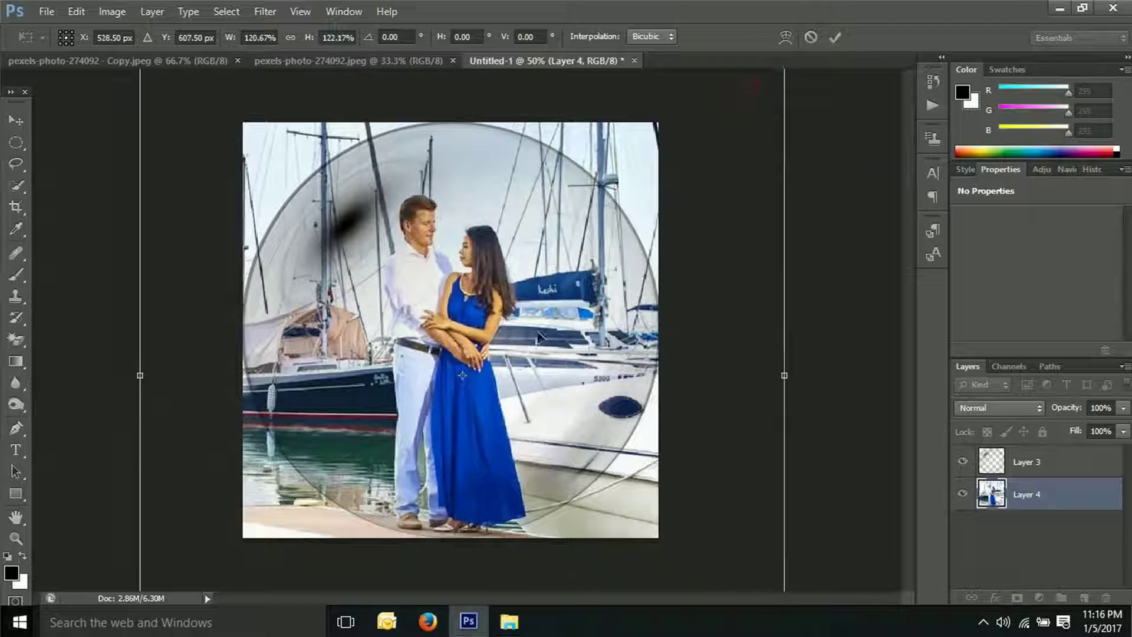
pyautogui.moveTo(528, 354); pyautogui.dragTo(521, 330)
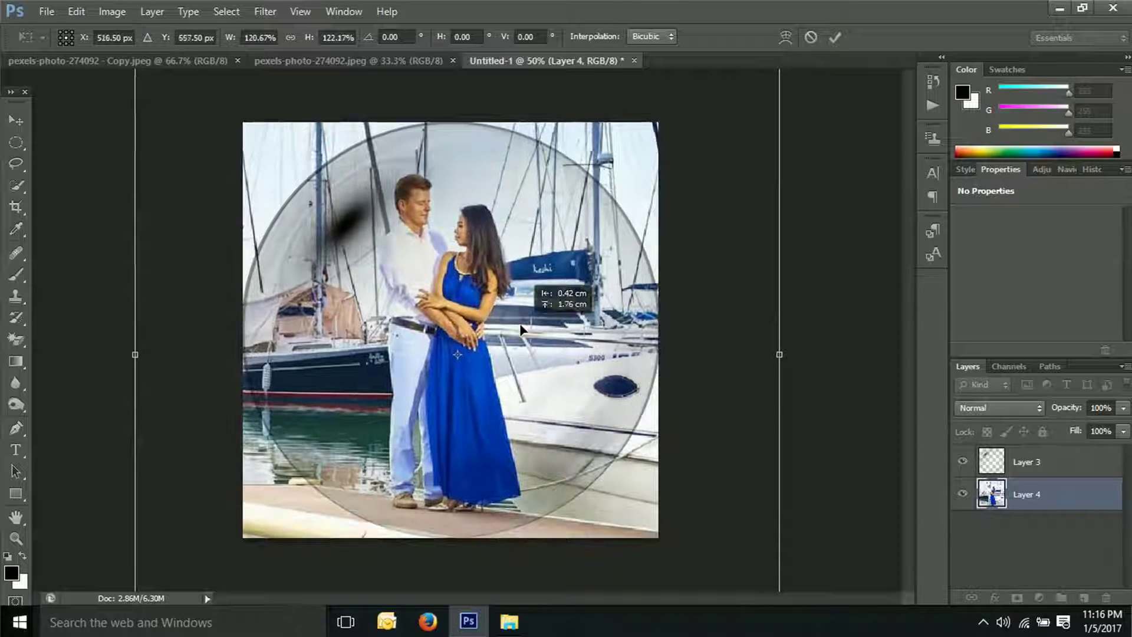
pyautogui.click(835, 37)
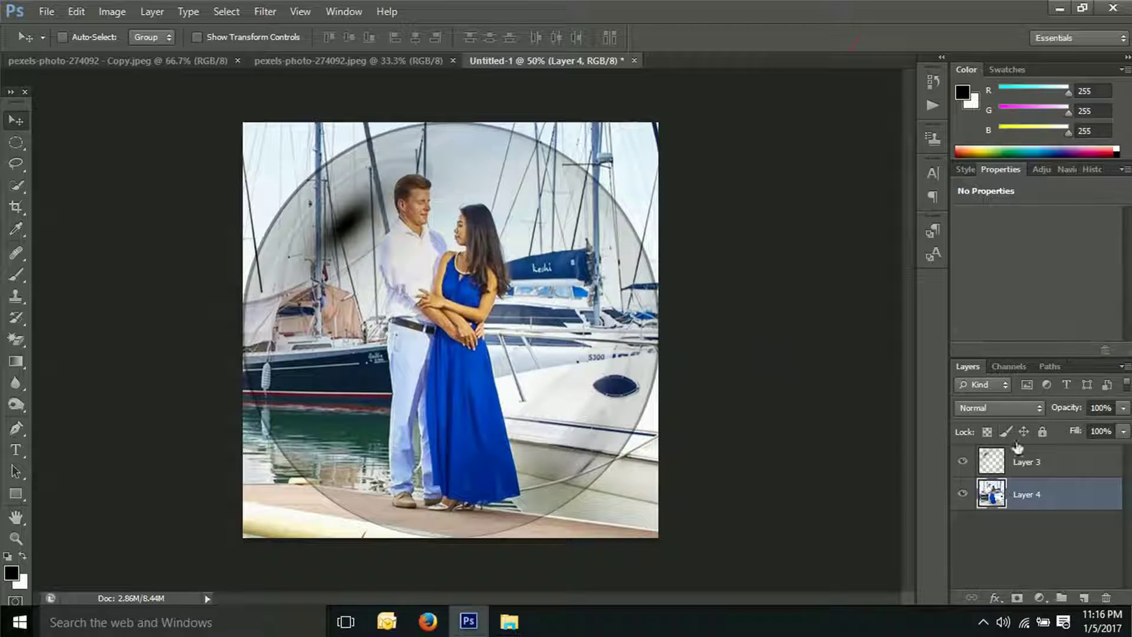
# Load the Select channel as a circular selection and apply it as Layer 4's layer mask
pyautogui.click(1012, 366)
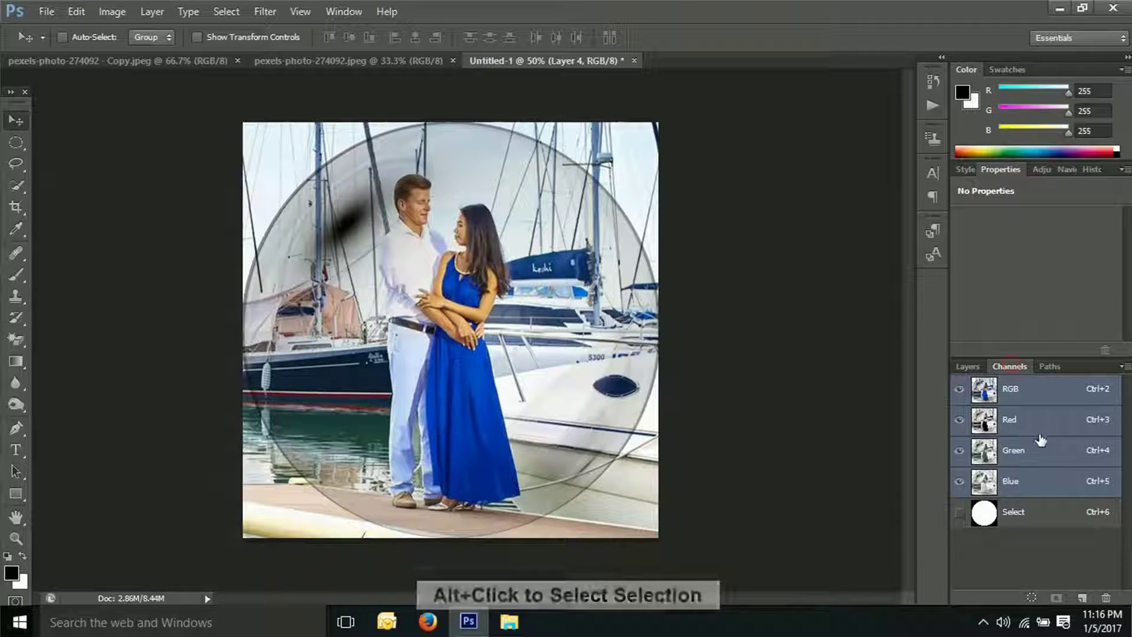
pyautogui.keyDown('ctrl'); pyautogui.click(992, 513); pyautogui.keyUp('ctrl')
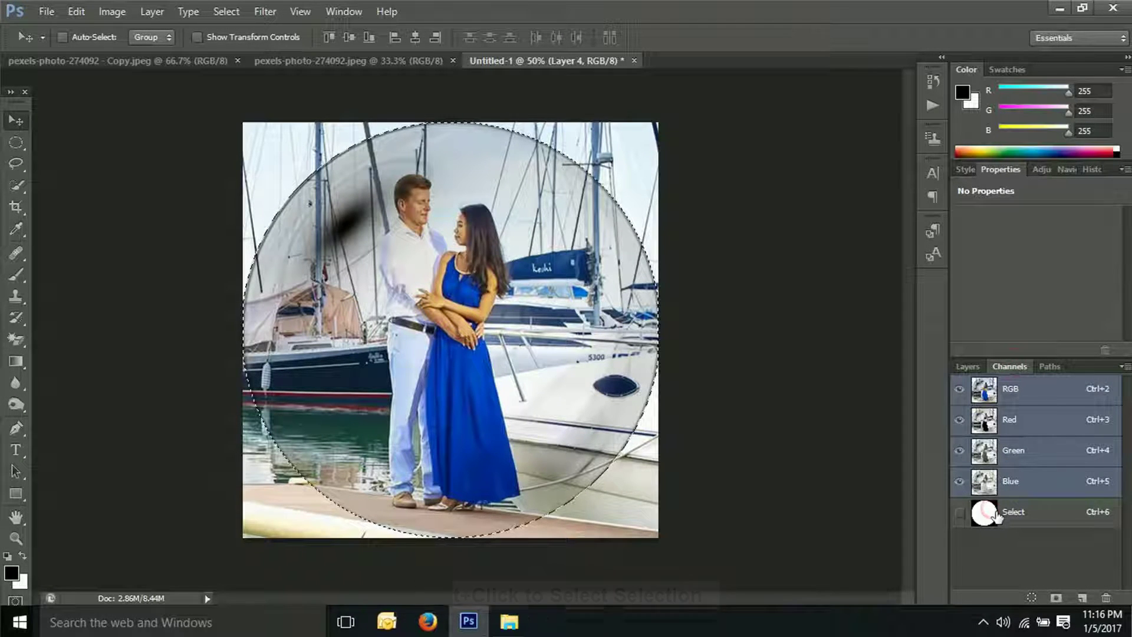
pyautogui.click(967, 366)
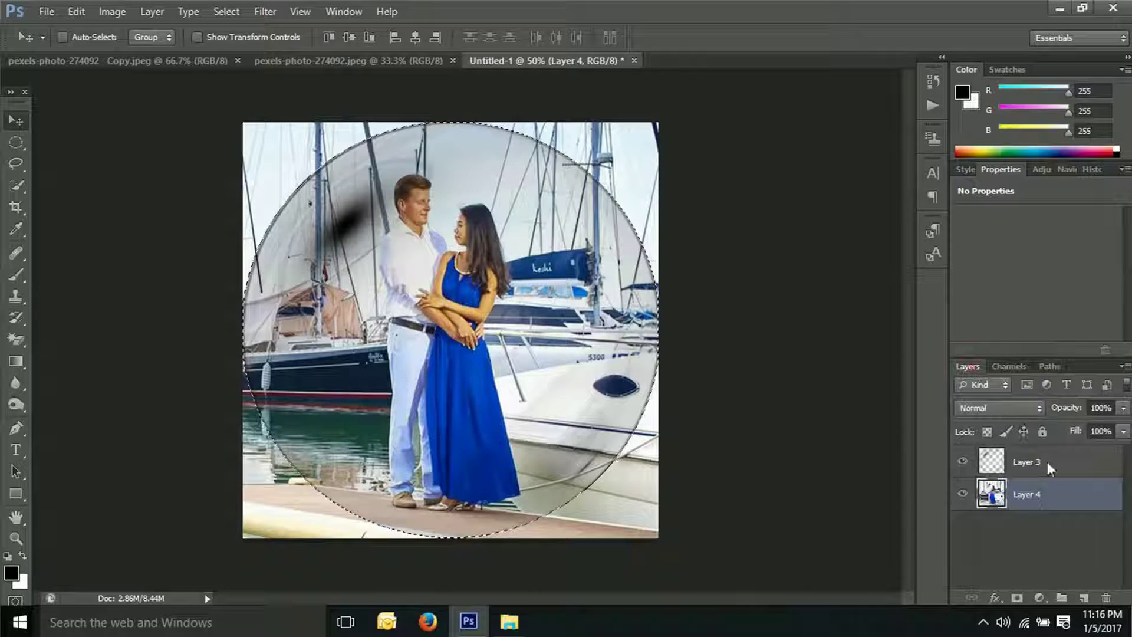
pyautogui.click(1017, 598)
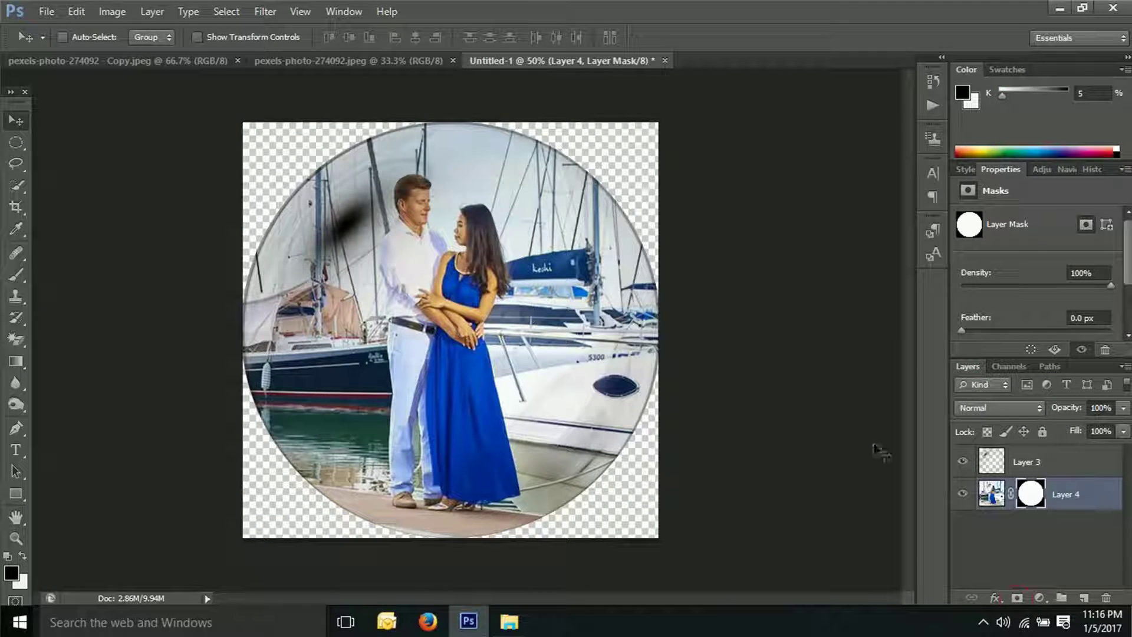
pyautogui.keyDown('ctrl'); pyautogui.click(1023, 471); pyautogui.keyUp('ctrl')
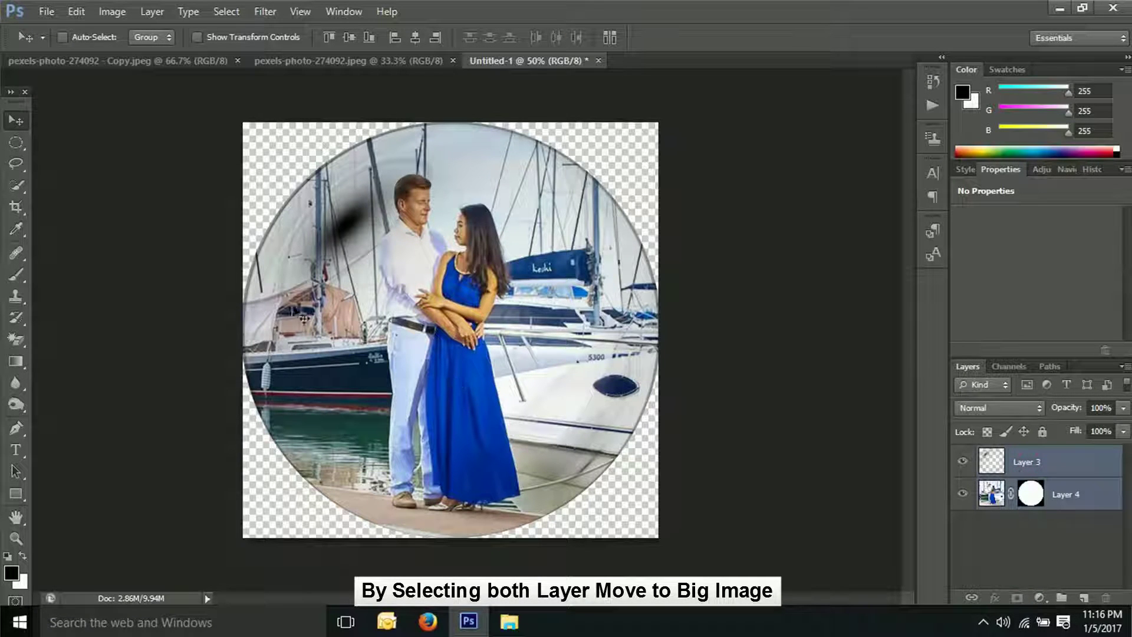
# Drag Layers 3 and 4 into pexels-photo-274092.jpg and drop them on the left side
pyautogui.moveTo(376, 274); pyautogui.dragTo(263, 65)
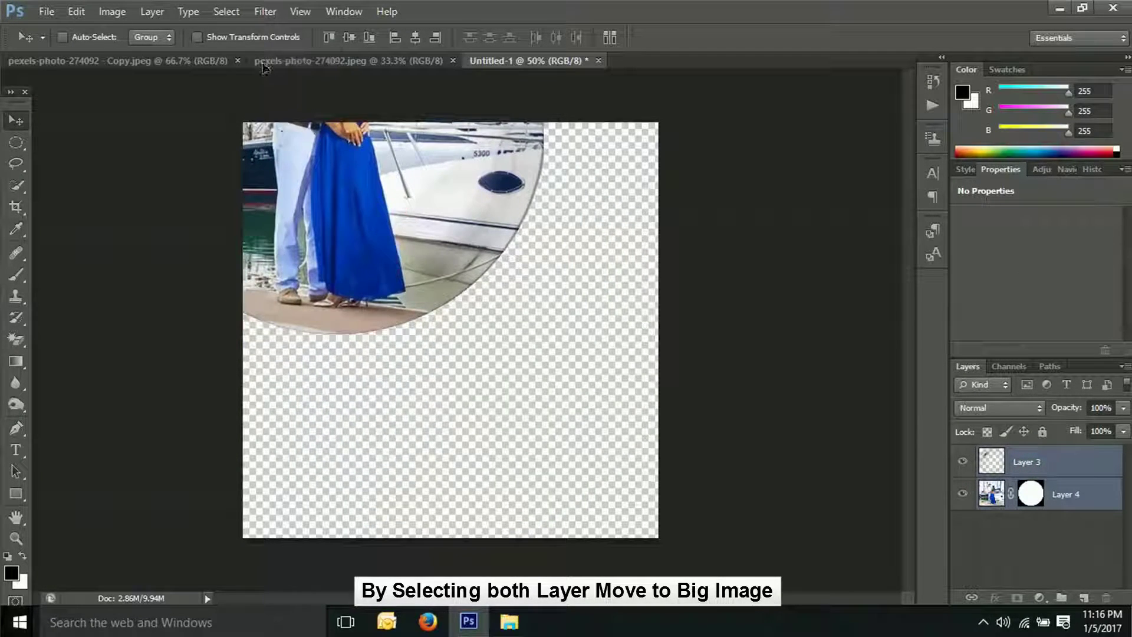
pyautogui.moveTo(262, 65)
pyautogui.mouseDown()
pyautogui.moveTo(318, 345)
pyautogui.moveTo(276, 358)
pyautogui.moveTo(289, 361)
pyautogui.mouseUp()
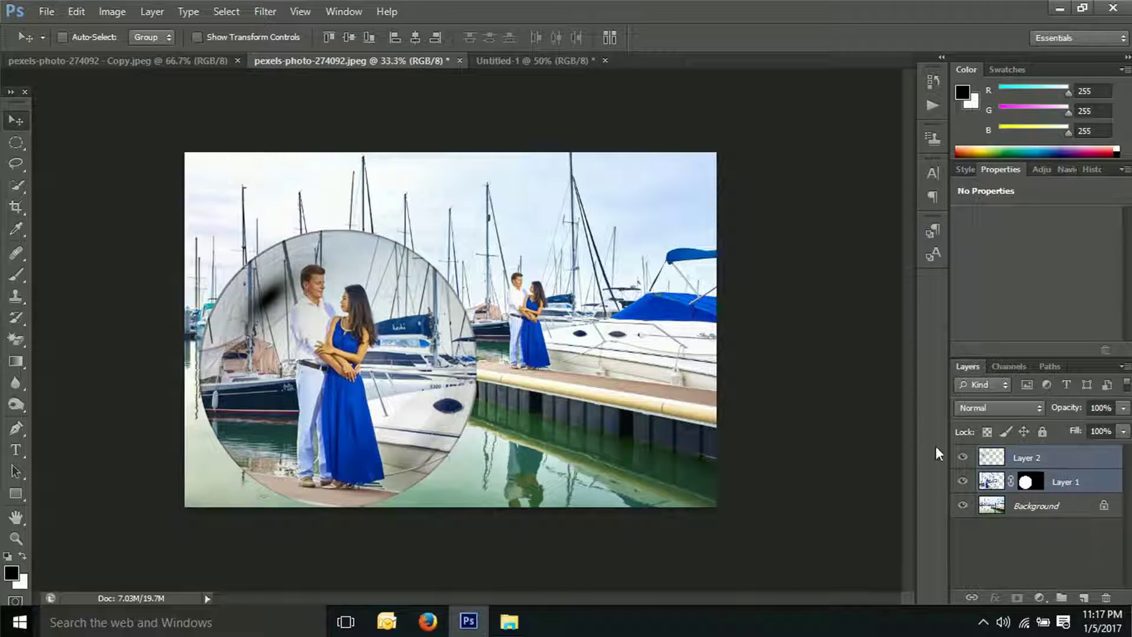
# Set only the glass-sphere Layer 2 to the Overlay blend mode
pyautogui.click(989, 461)
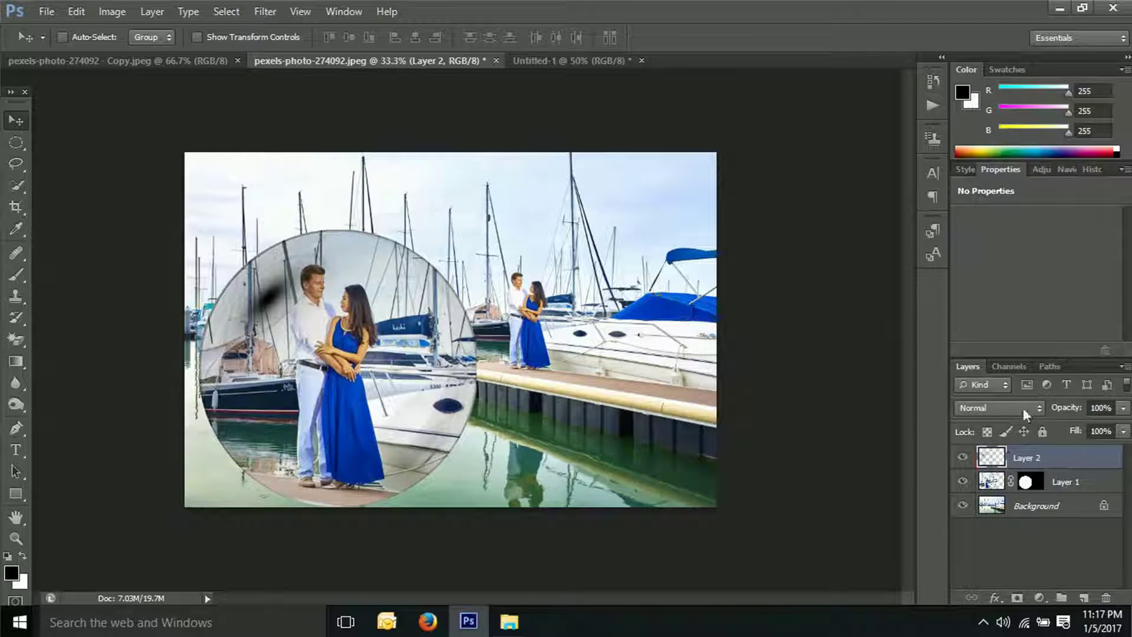
pyautogui.click(1000, 408)
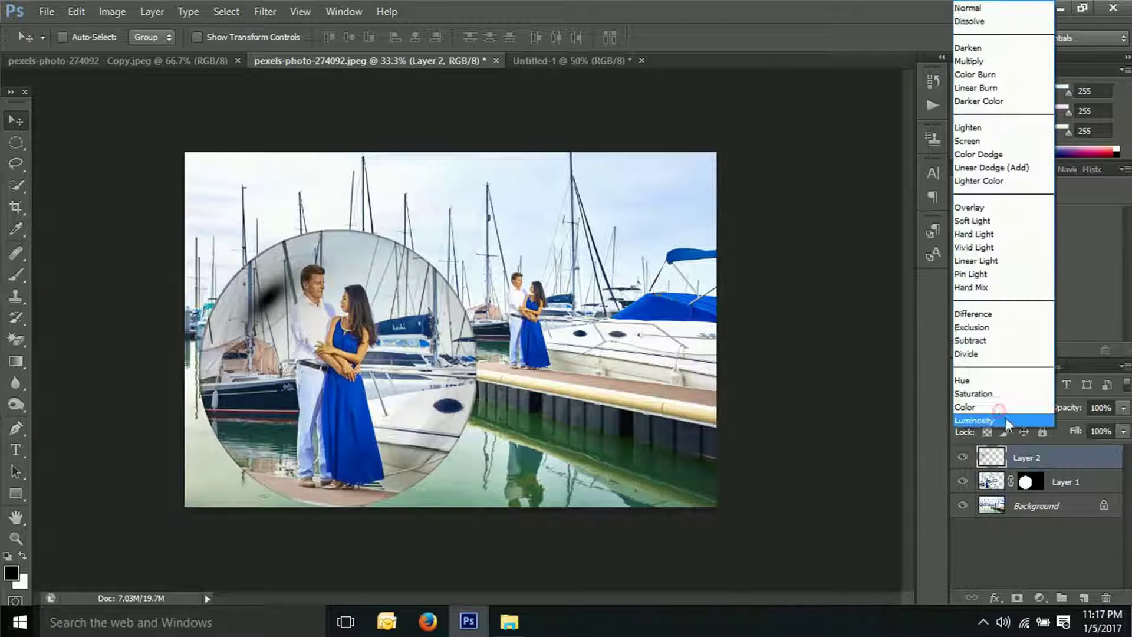
pyautogui.click(984, 211)
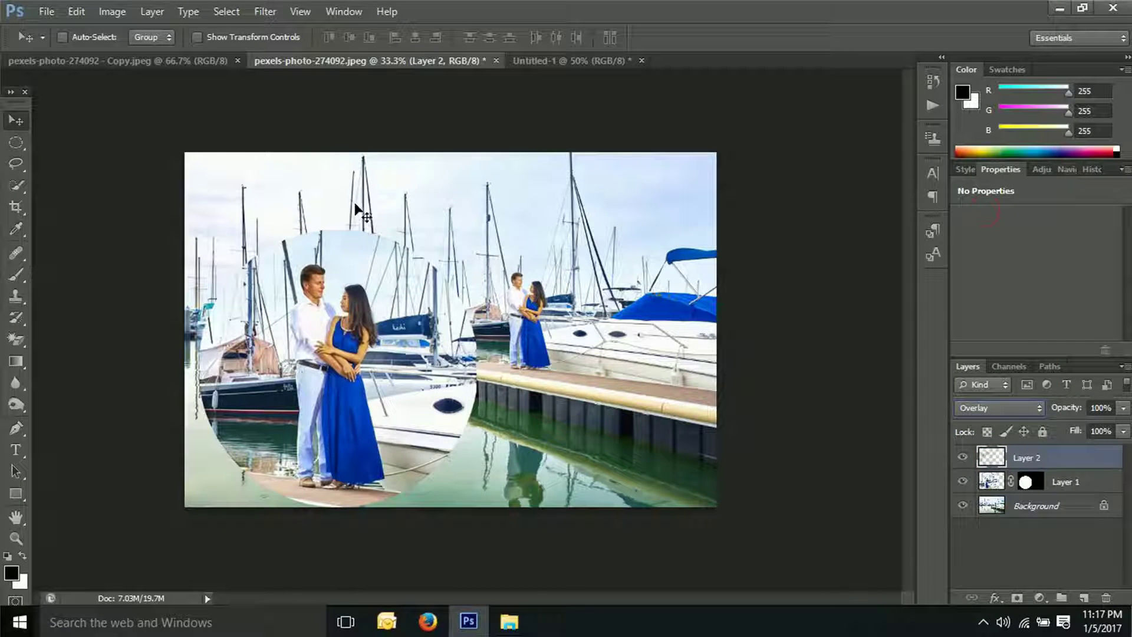